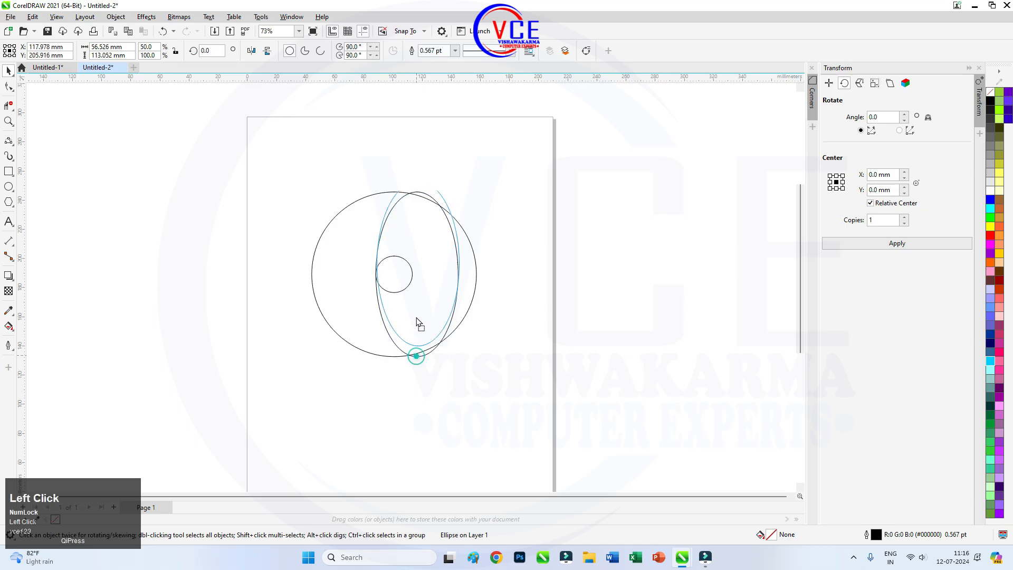
Draw a 3-point curve from the large circle's left quadrant to the ellipse's top point, bulging outward to the upper left
{"action": "scroll", "coordinate": [371, 331], "scroll_direction": "down", "scroll_amount": 2}
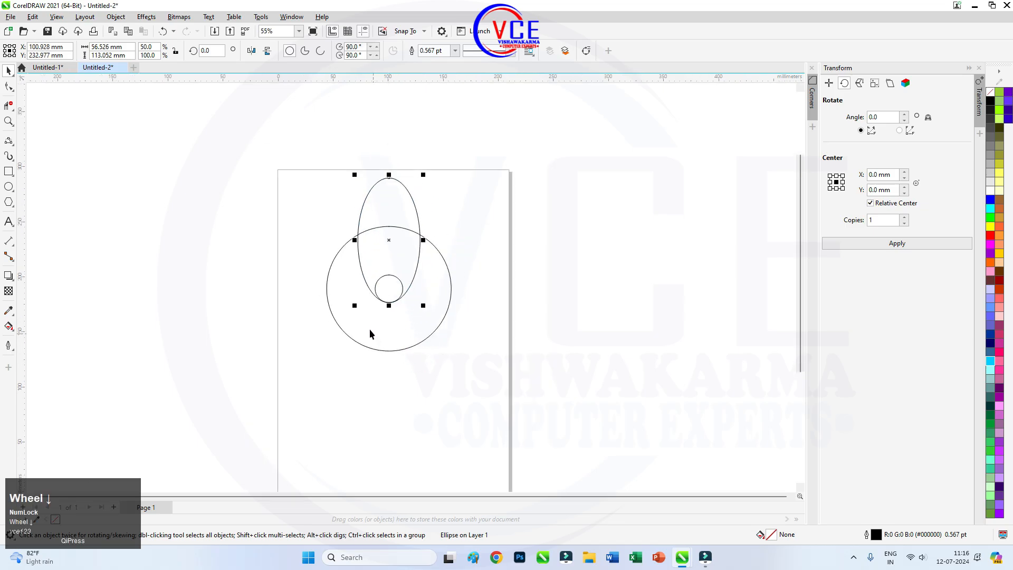
{"action": "scroll", "coordinate": [372, 192], "scroll_direction": "up", "scroll_amount": 4}
{"action": "scroll", "coordinate": [400, 213], "scroll_direction": "up", "scroll_amount": 1}
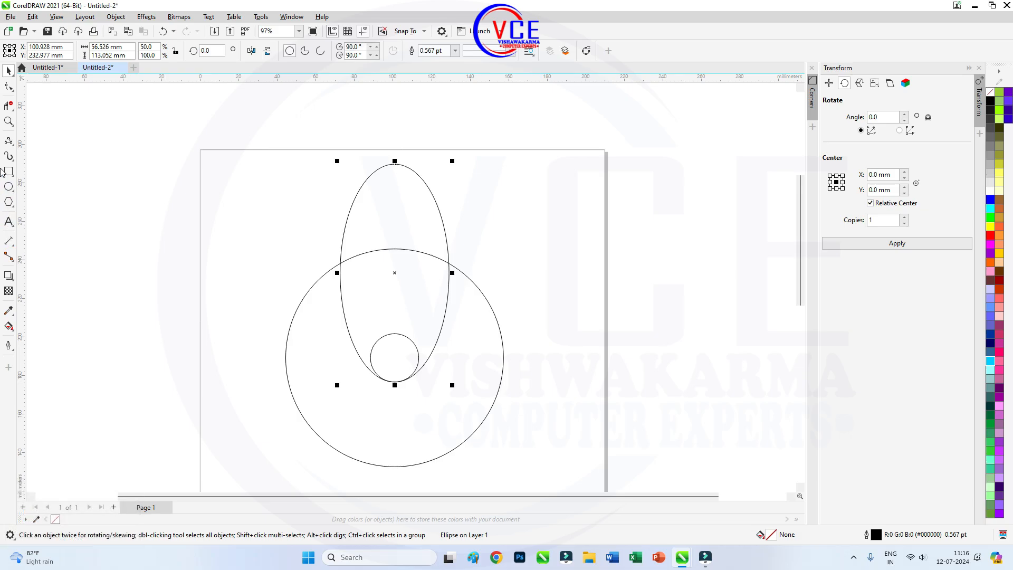
{"action": "left_click", "coordinate": [9, 142]}
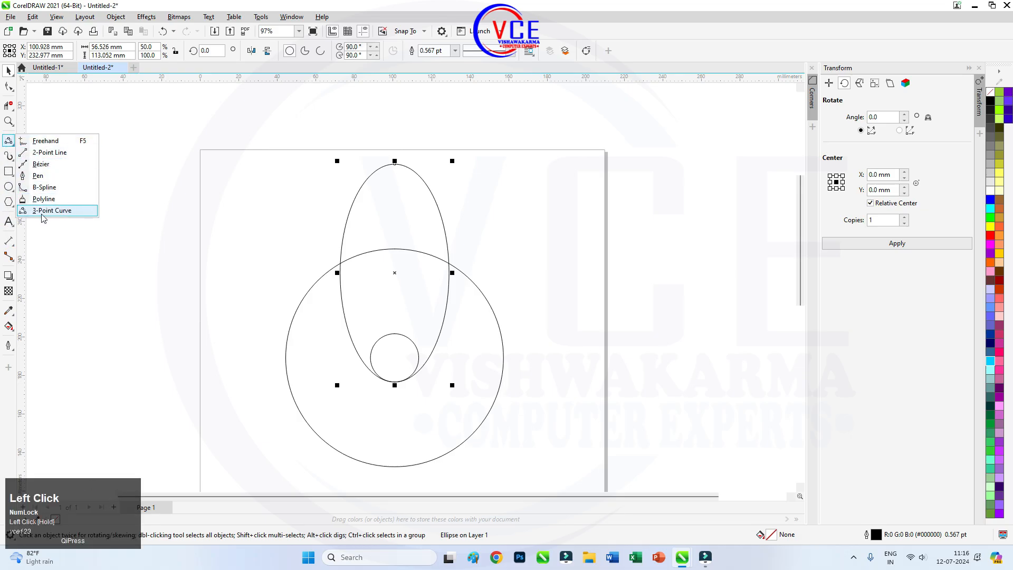
{"action": "left_click", "coordinate": [55, 211]}
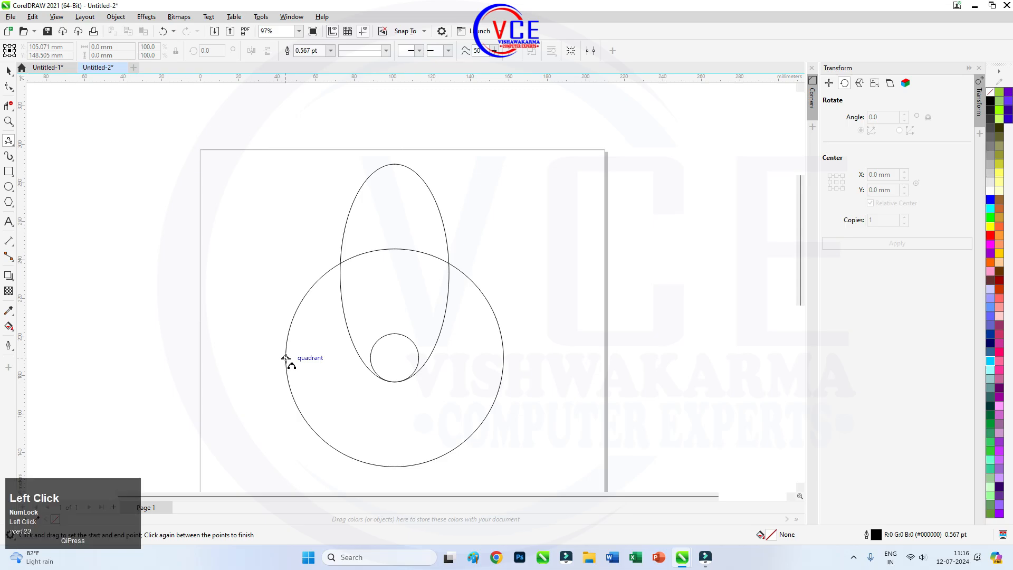
{"action": "left_click_drag", "start_coordinate": [286, 358], "coordinate": [394, 166]}
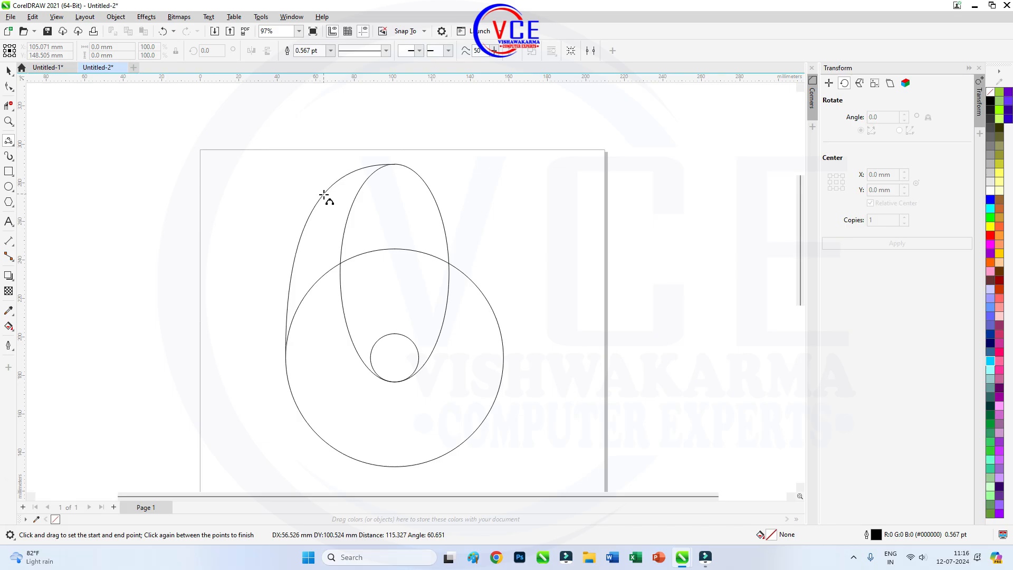
{"action": "left_click", "coordinate": [324, 197]}
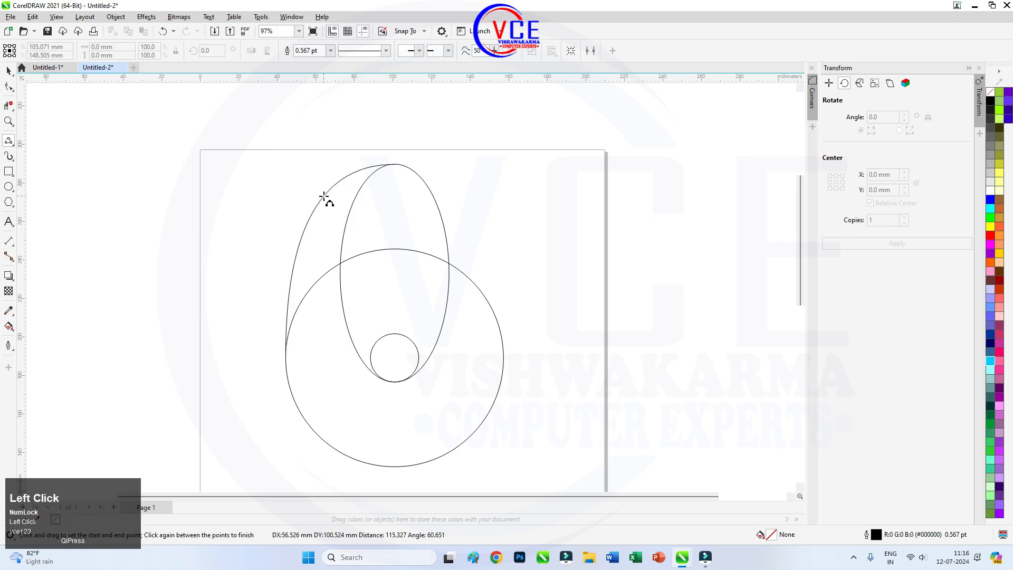
{"action": "scroll", "coordinate": [328, 188], "scroll_direction": "down", "scroll_amount": 1}
{"action": "scroll", "coordinate": [331, 187], "scroll_direction": "down", "scroll_amount": 1}
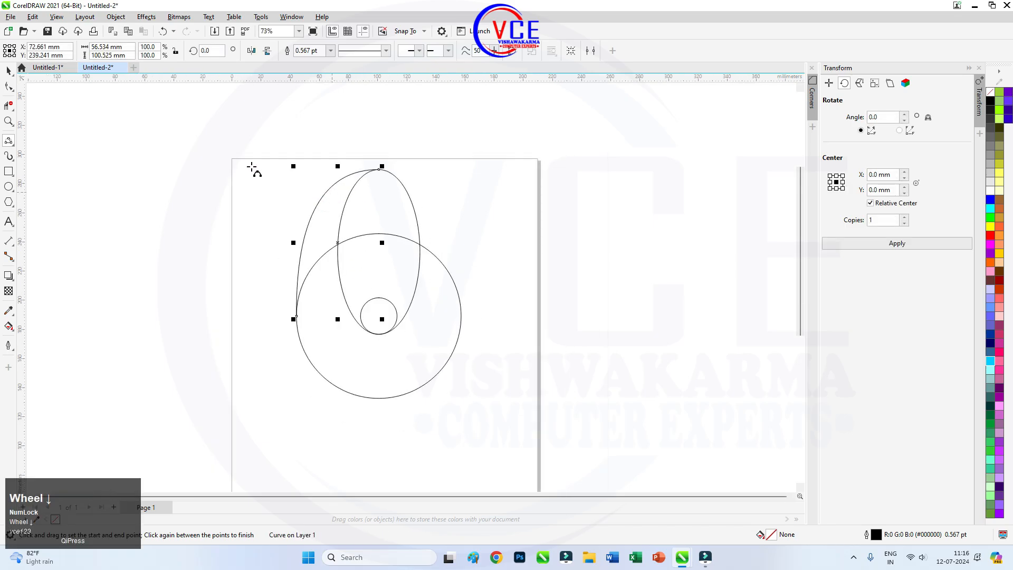
{"action": "left_click", "coordinate": [9, 71]}
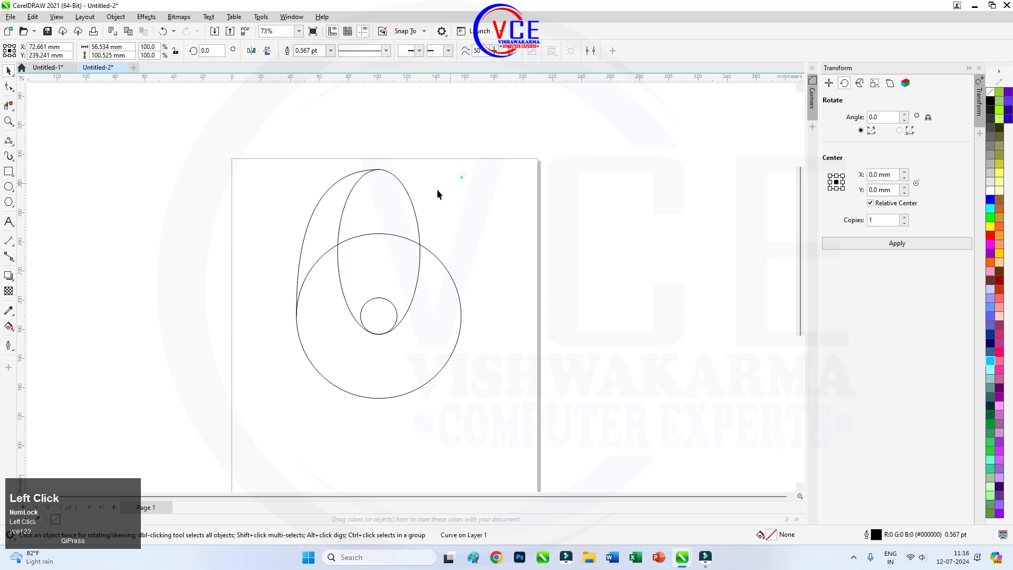
{"action": "left_click", "coordinate": [462, 177]}
Group the tall ellipse with the outer 3-point curve
{"action": "left_click", "coordinate": [408, 195]}
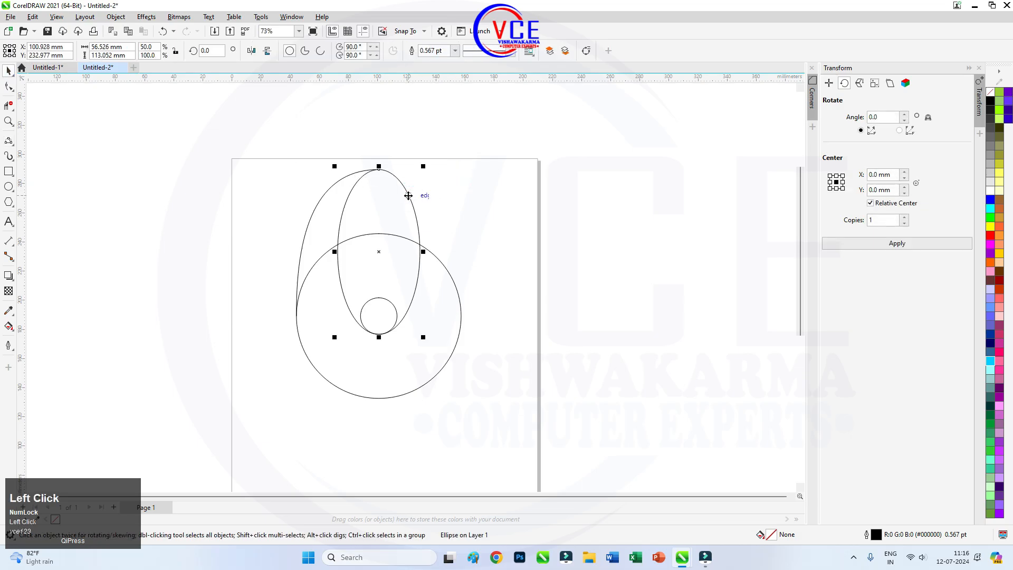
{"action": "left_click", "coordinate": [314, 210], "text": "shift"}
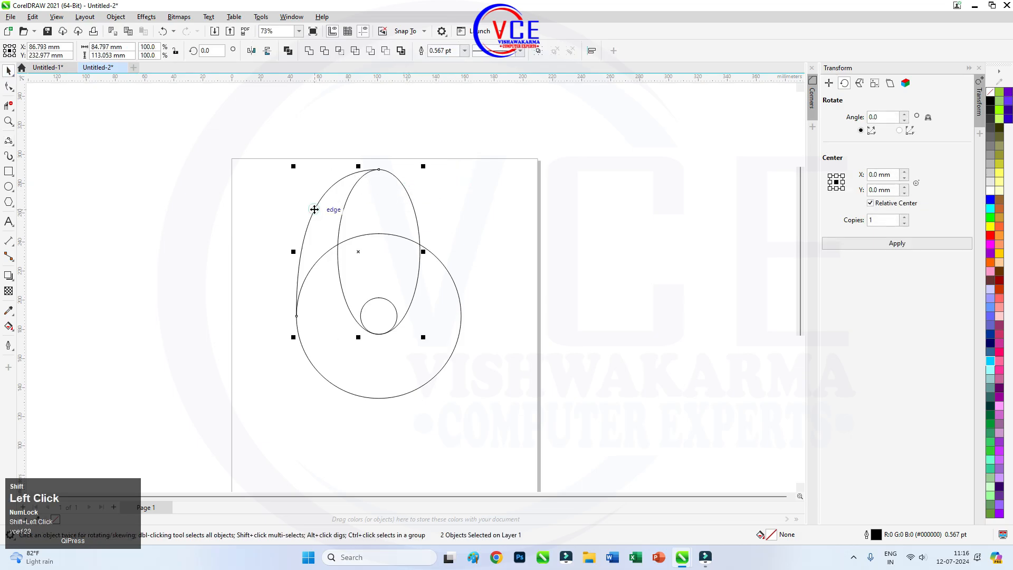
{"action": "right_click", "coordinate": [315, 209]}
{"action": "left_click", "coordinate": [346, 257]}
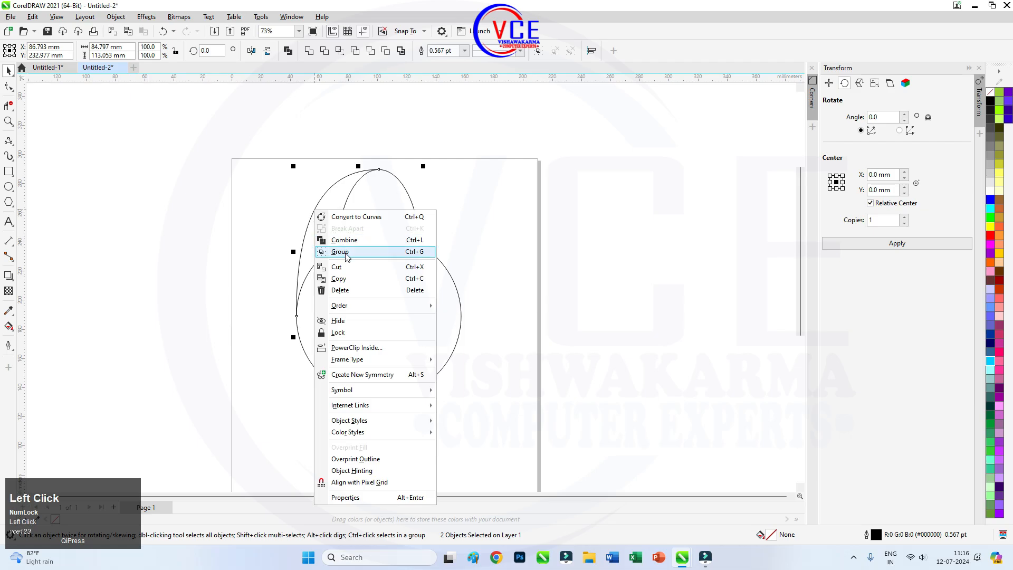
Move the group's rotation centre to the small circle's centre and create a copy rotated 90° counterclockwise
{"action": "left_click", "coordinate": [396, 180]}
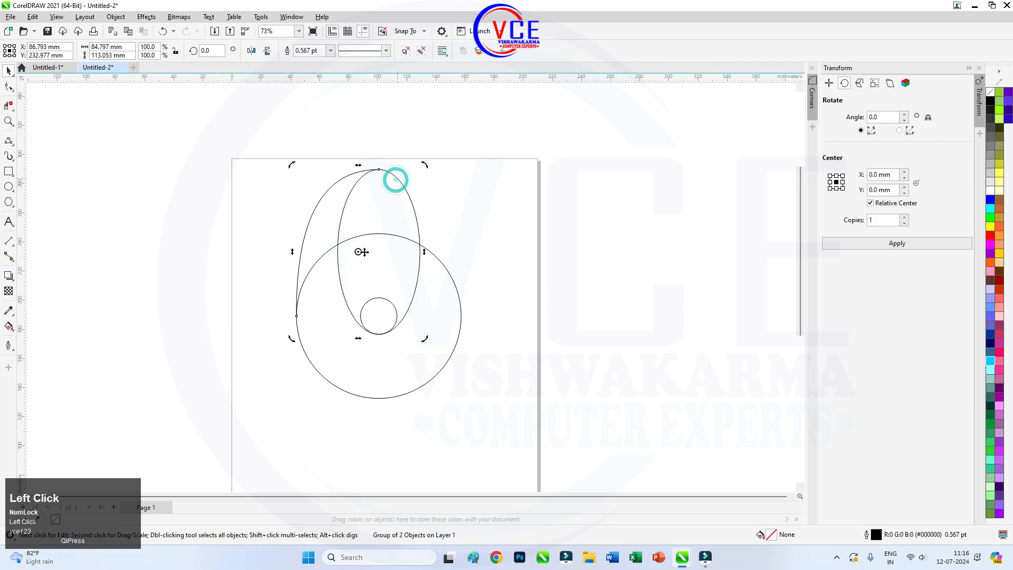
{"action": "left_click_drag", "start_coordinate": [359, 251], "coordinate": [379, 316]}
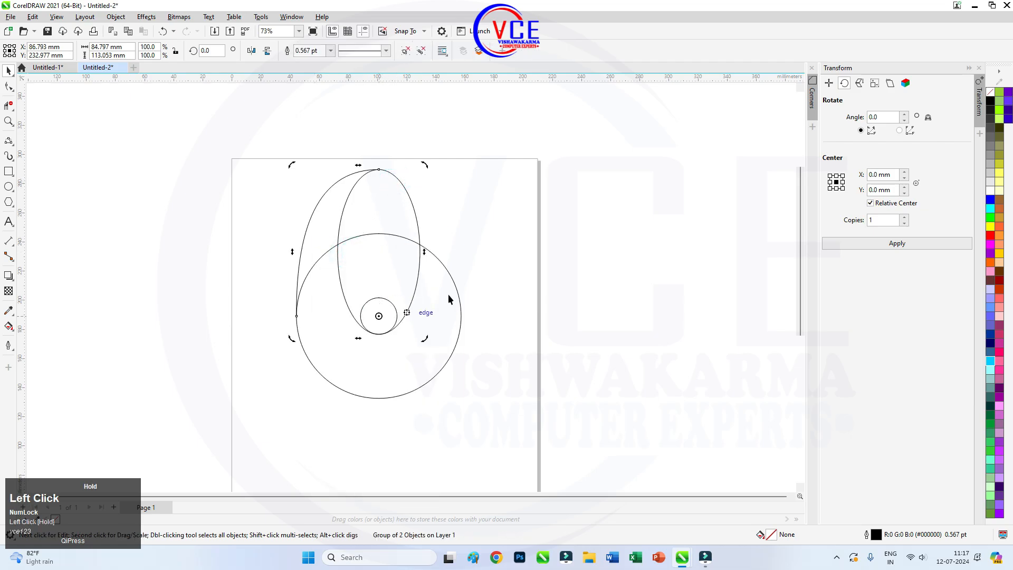
{"action": "left_click_drag", "start_coordinate": [426, 168], "coordinate": [221, 270]}
{"action": "scroll", "coordinate": [355, 291], "scroll_direction": "up", "scroll_amount": 1}
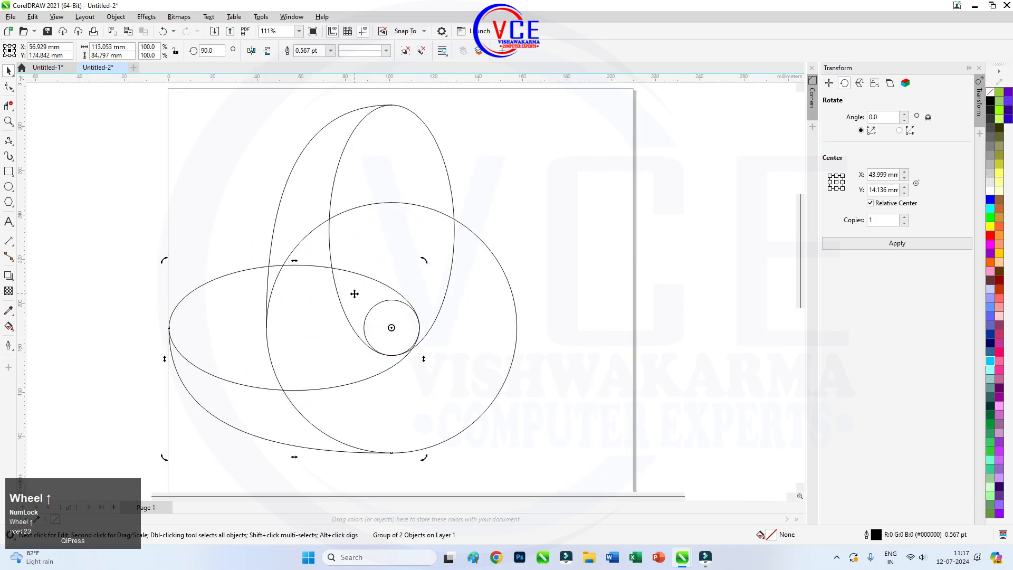
{"action": "scroll", "coordinate": [355, 294], "scroll_direction": "down", "scroll_amount": 1}
Use Virtual Segment Delete to remove the upright ellipse's left segment between the large circle and the rotated ellipse
{"action": "left_click", "coordinate": [9, 105]}
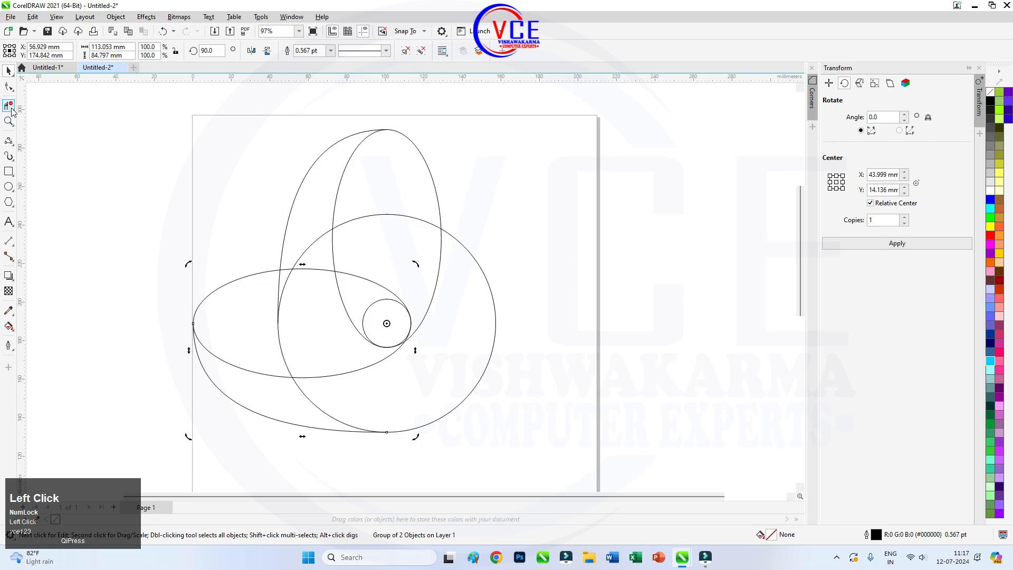
{"action": "left_click", "coordinate": [63, 128]}
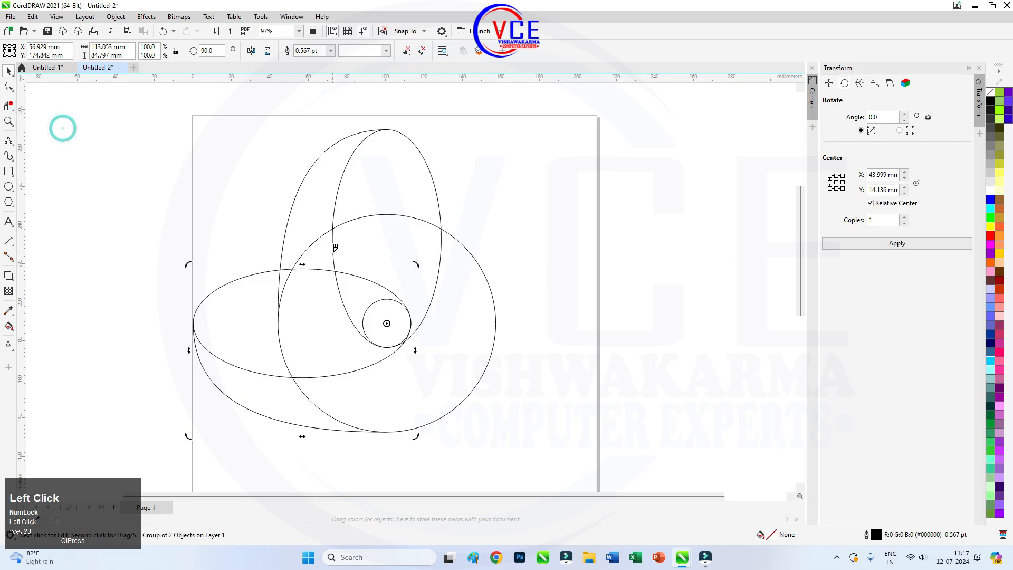
{"action": "left_click_drag", "start_coordinate": [339, 251], "coordinate": [320, 266]}
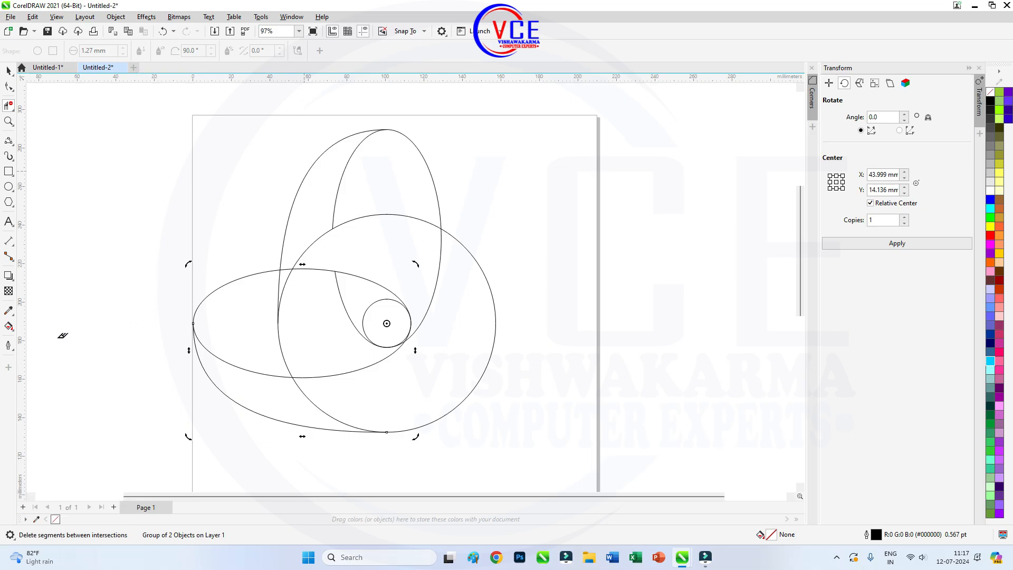
Smart Fill the crescent between the outer curve and ellipse with blue, and the ellipse's area above the large circle with cyan
{"action": "left_click", "coordinate": [8, 327]}
{"action": "left_click", "coordinate": [48, 335]}
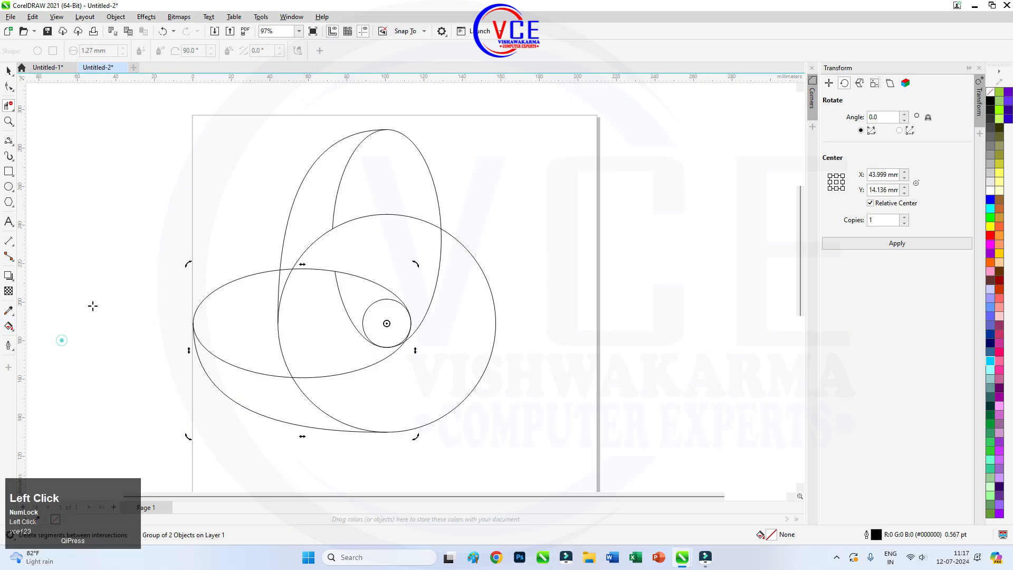
{"action": "left_click", "coordinate": [318, 179]}
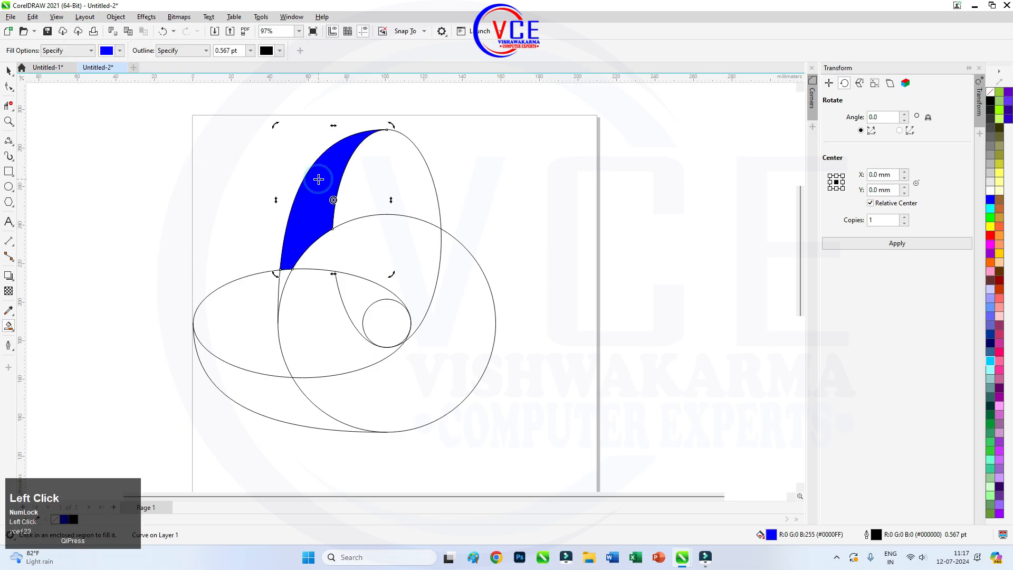
{"action": "left_click", "coordinate": [107, 50]}
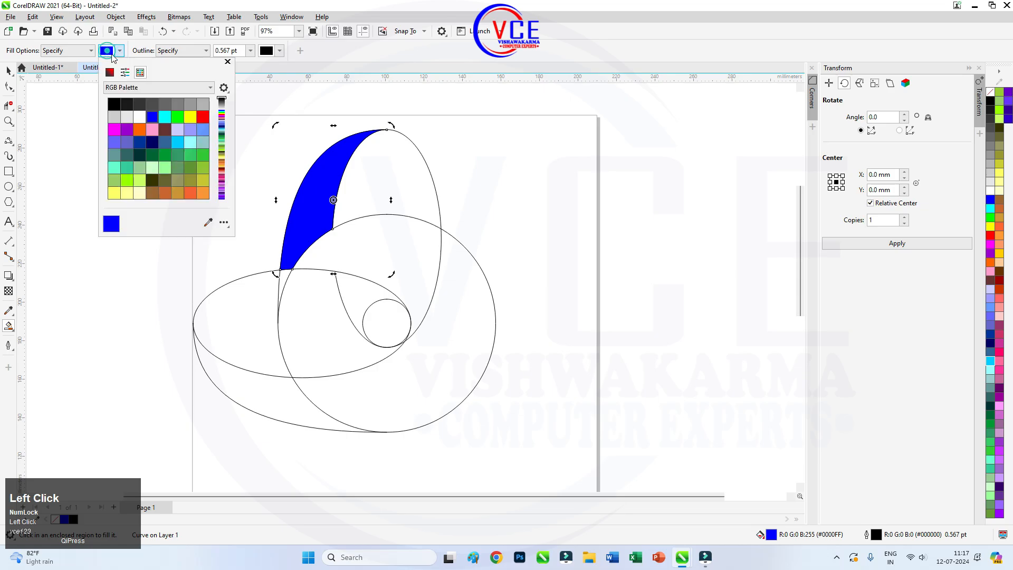
{"action": "left_click", "coordinate": [164, 117]}
{"action": "left_click", "coordinate": [403, 175]}
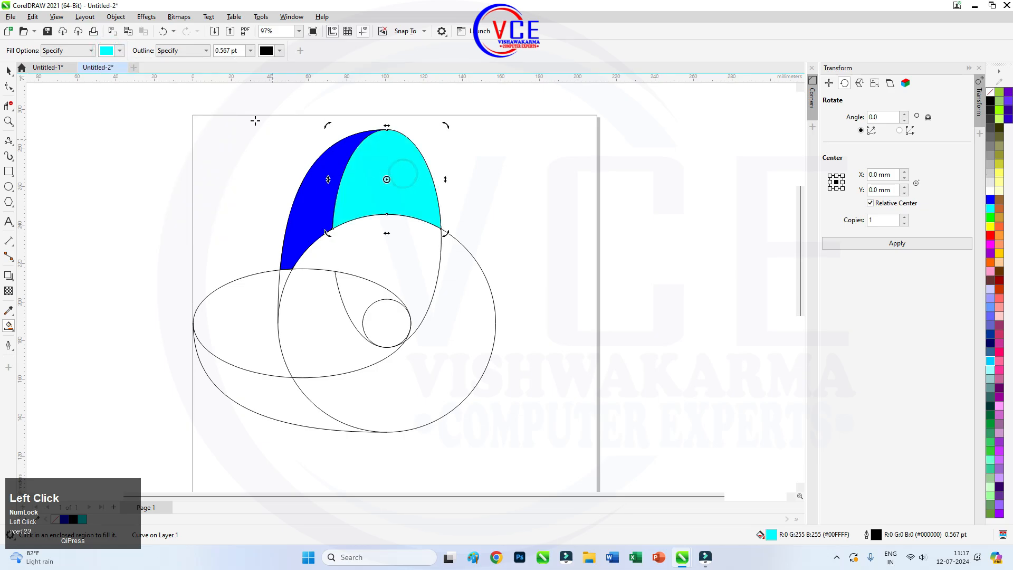
Smart Fill the region between the large circle's upper arc and the rotated ellipse with green
{"action": "left_click", "coordinate": [107, 51]}
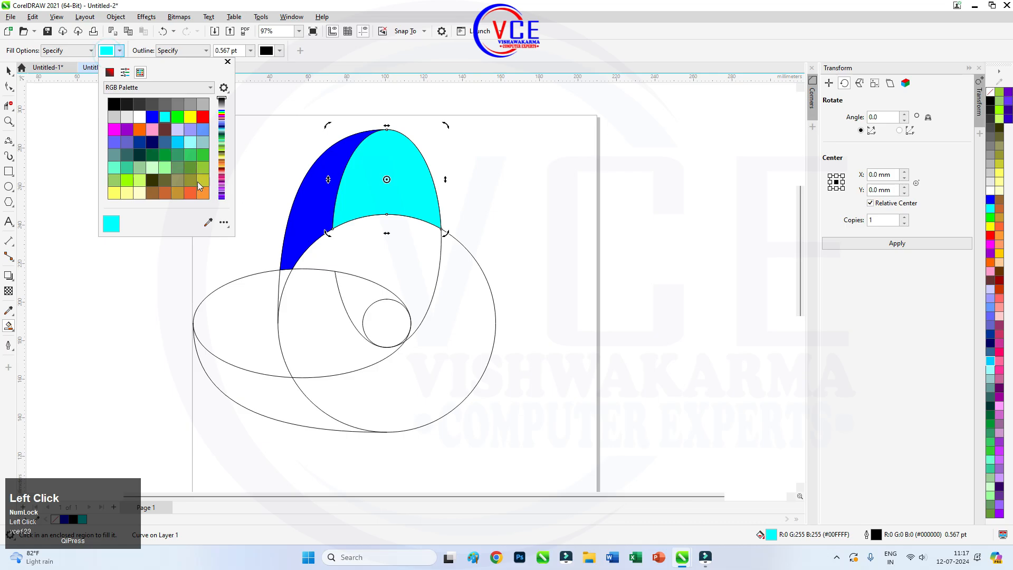
{"action": "left_click", "coordinate": [174, 117]}
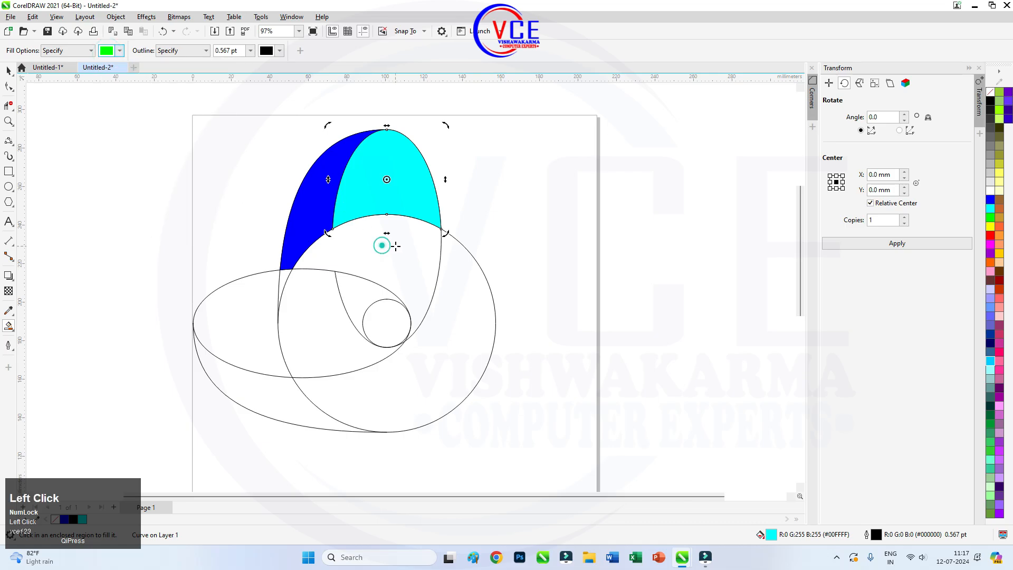
{"action": "left_click", "coordinate": [395, 245]}
Delete the rotated copy of the ellipse and curve group
{"action": "left_click", "coordinate": [8, 70]}
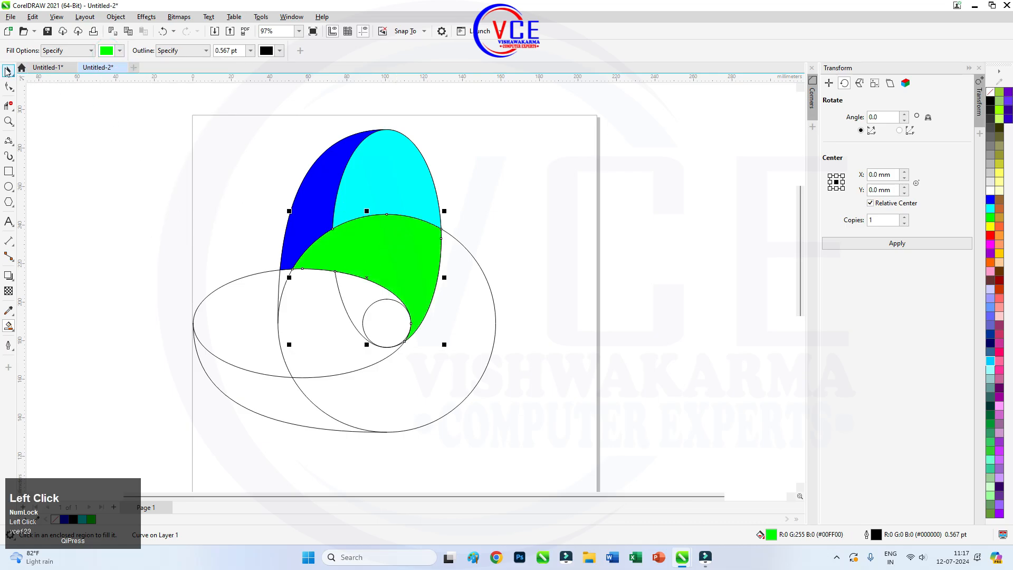
{"action": "left_click", "coordinate": [138, 145]}
{"action": "left_click", "coordinate": [207, 352]}
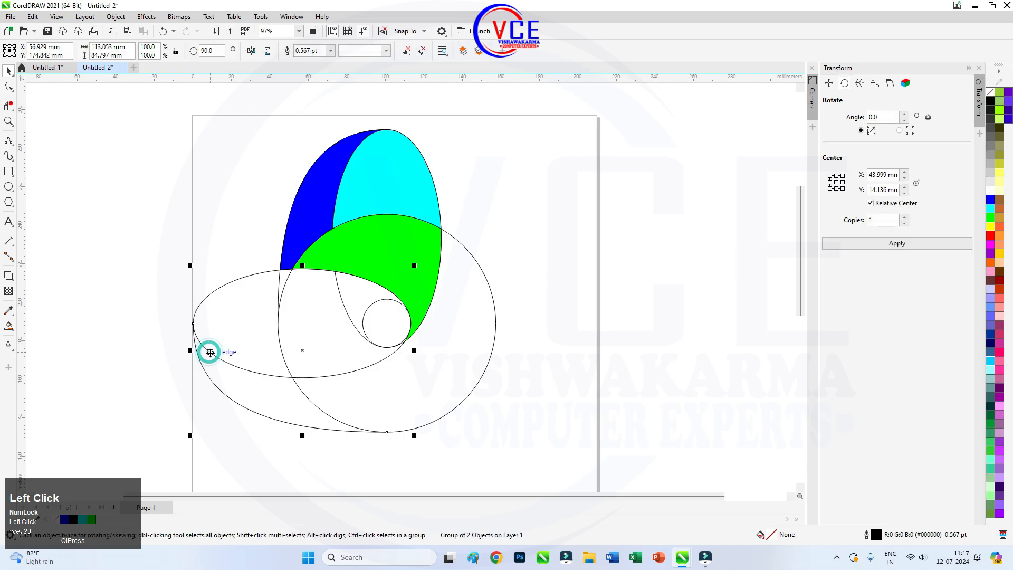
{"action": "key", "text": "Delete"}
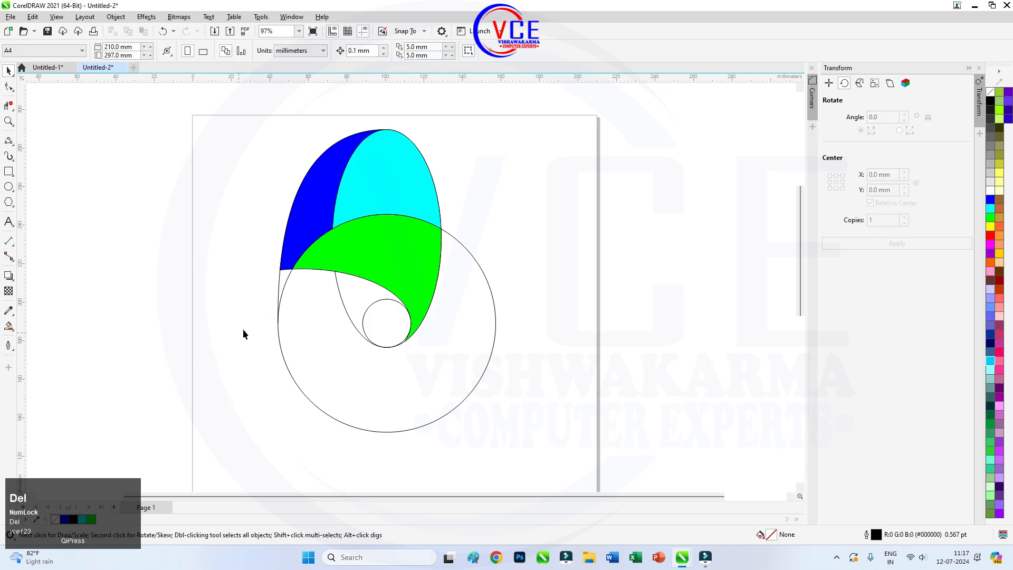
Remove the leftover ellipse segment below the green shape and the stray curve and circle segments at its left with Virtual Segment Delete
{"action": "left_click", "coordinate": [8, 106]}
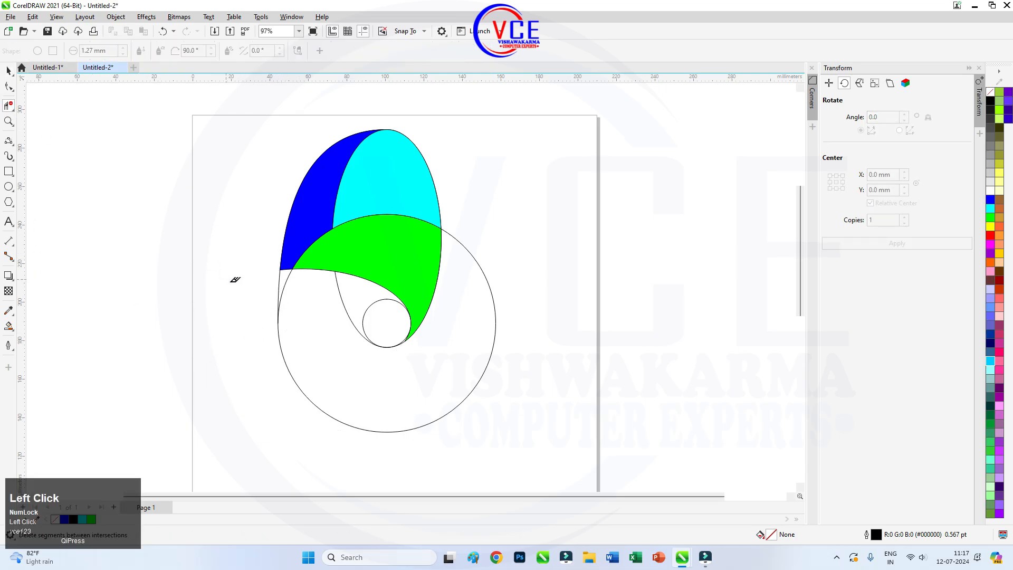
{"action": "left_click", "coordinate": [350, 292]}
{"action": "left_click_drag", "start_coordinate": [242, 284], "coordinate": [213, 294]}
{"action": "left_click", "coordinate": [8, 70]}
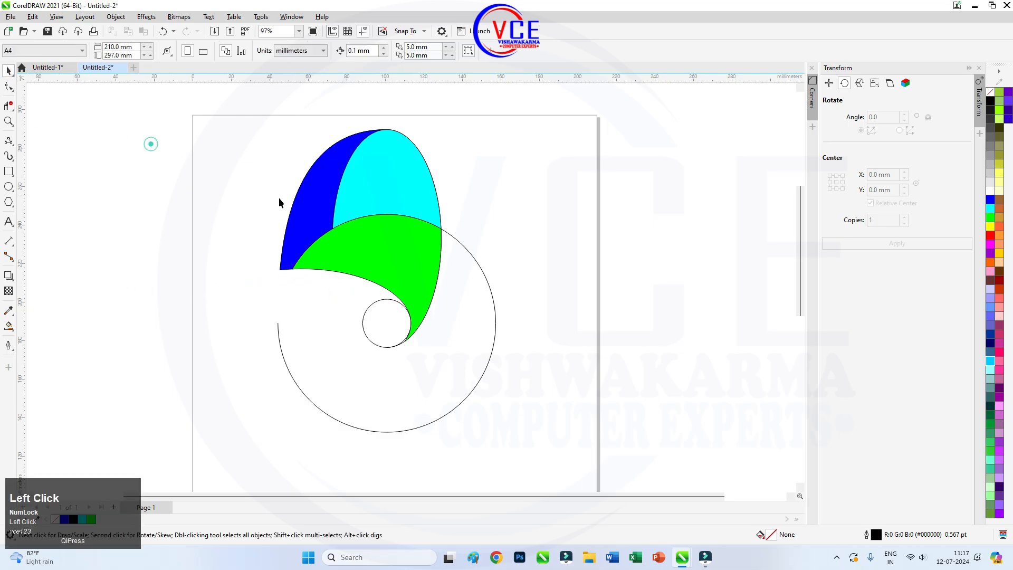
Apply a linear fountain fill to the blue crescent, running from blue at the top to black at its lower tip
{"action": "left_click", "coordinate": [309, 202]}
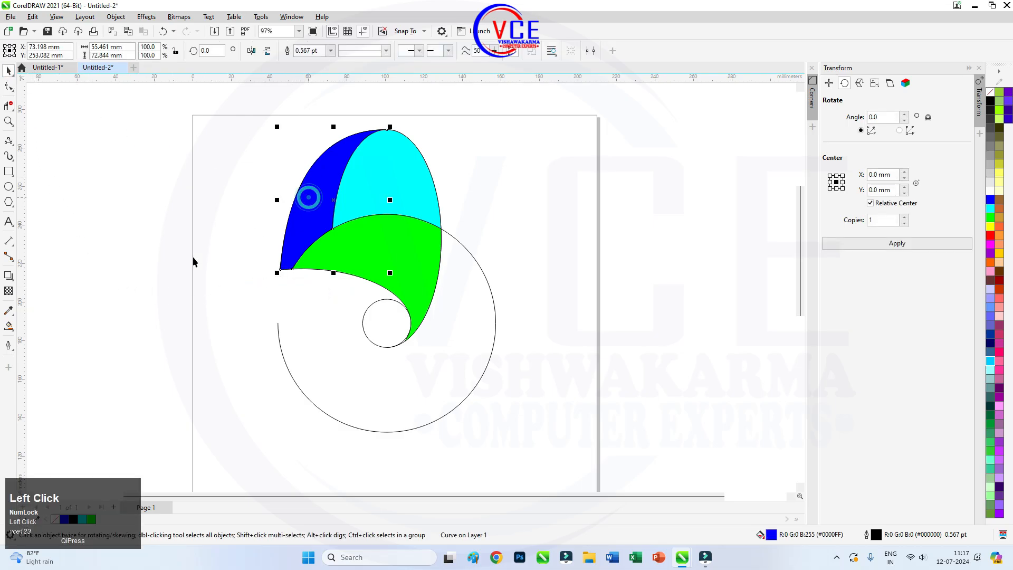
{"action": "left_click", "coordinate": [14, 331]}
{"action": "left_click", "coordinate": [45, 327]}
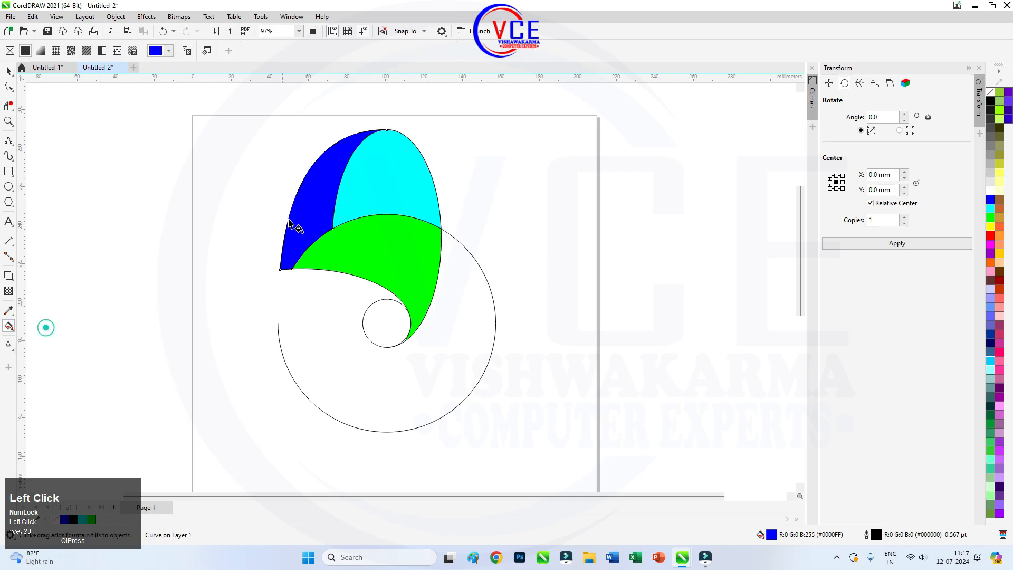
{"action": "left_click_drag", "start_coordinate": [347, 142], "coordinate": [288, 269]}
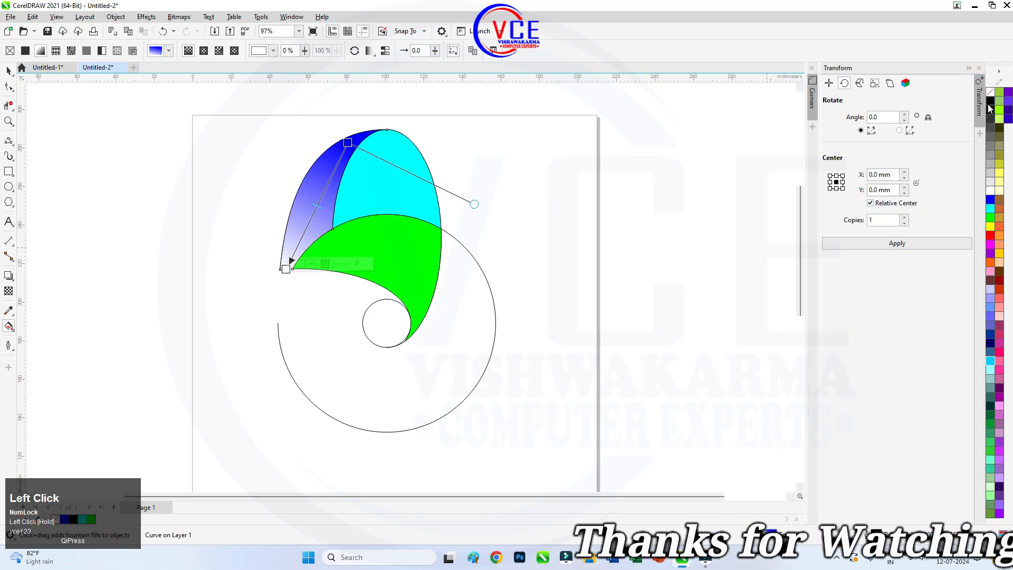
{"action": "left_click_drag", "start_coordinate": [991, 102], "coordinate": [285, 296]}
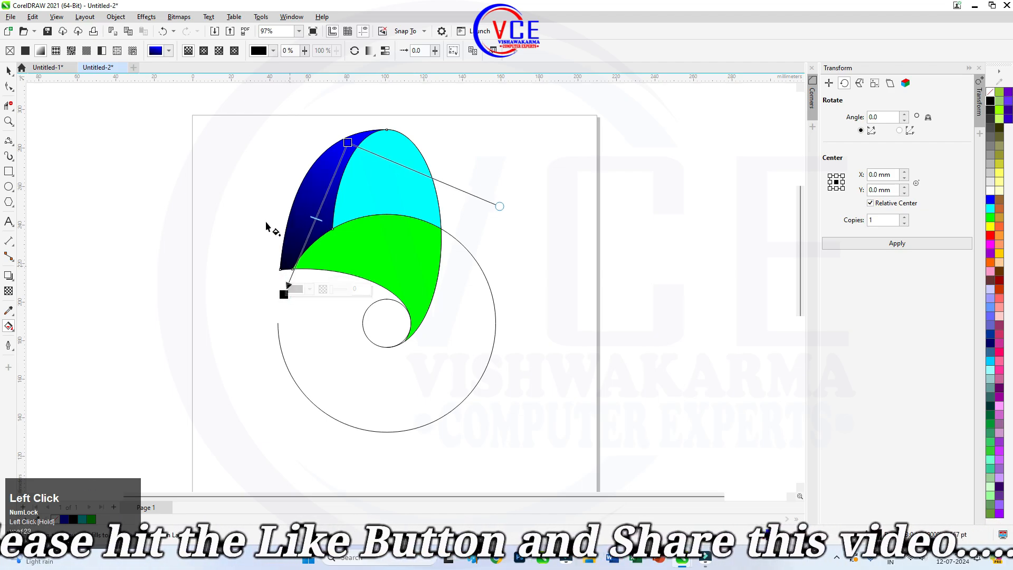
{"action": "left_click", "coordinate": [9, 71]}
{"action": "left_click", "coordinate": [130, 148]}
Place duplicates of the cyan and green shapes to the right of the original drawing
{"action": "scroll", "coordinate": [233, 142], "scroll_direction": "down", "scroll_amount": 2}
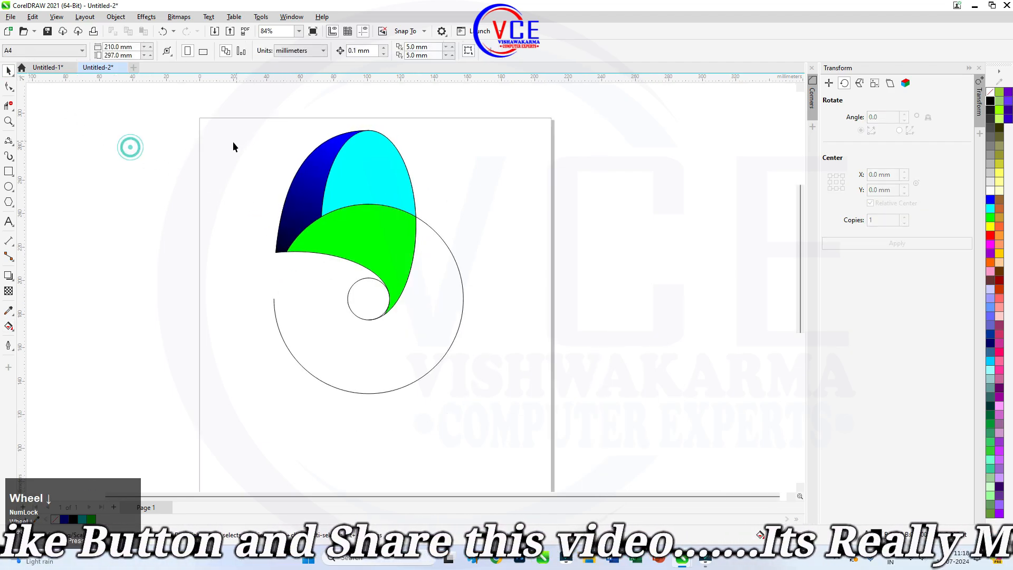
{"action": "scroll", "coordinate": [414, 112], "scroll_direction": "up", "scroll_amount": 1}
{"action": "left_click_drag", "start_coordinate": [342, 192], "coordinate": [541, 204]}
{"action": "right_click", "coordinate": [541, 203]}
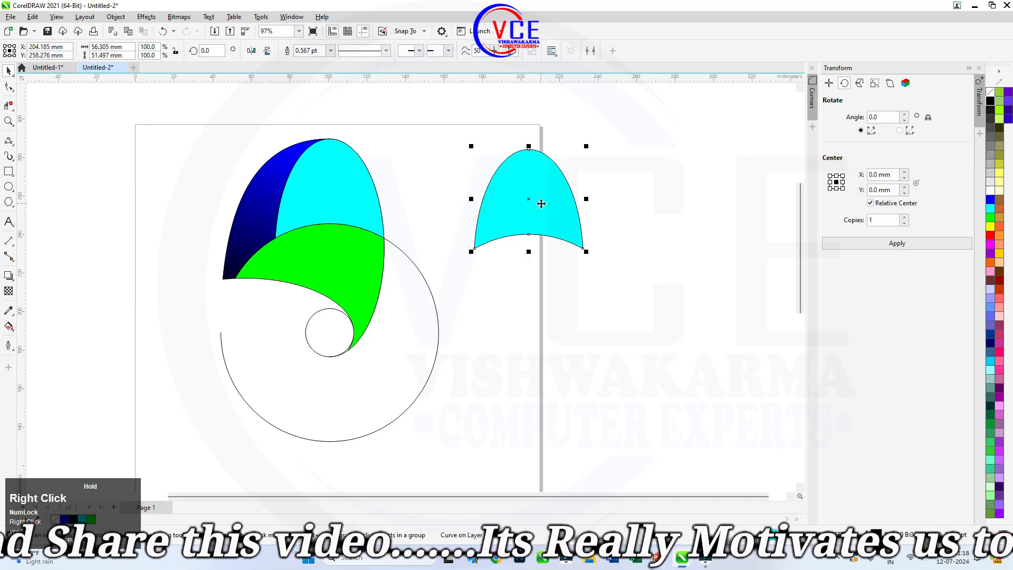
{"action": "left_click_drag", "start_coordinate": [362, 263], "coordinate": [619, 312]}
{"action": "right_click", "coordinate": [618, 311]}
Apply a linear fountain fill to the original cyan shape, running from cyan near its top to black at its lower tip beside the blue crescent
{"action": "scroll", "coordinate": [365, 173], "scroll_direction": "up", "scroll_amount": 1}
{"action": "left_click", "coordinate": [325, 178]}
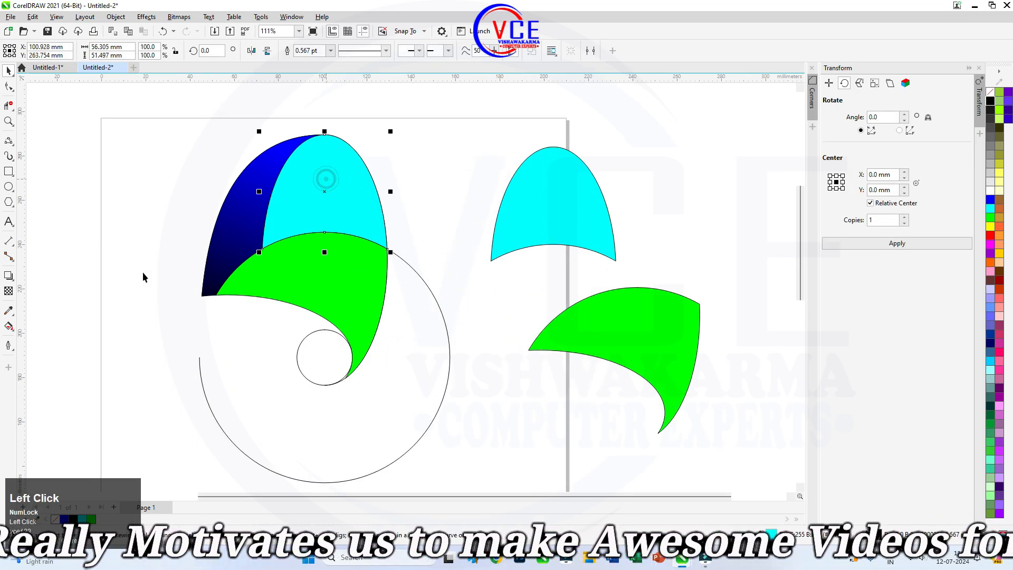
{"action": "left_click_drag", "start_coordinate": [13, 330], "coordinate": [29, 331]}
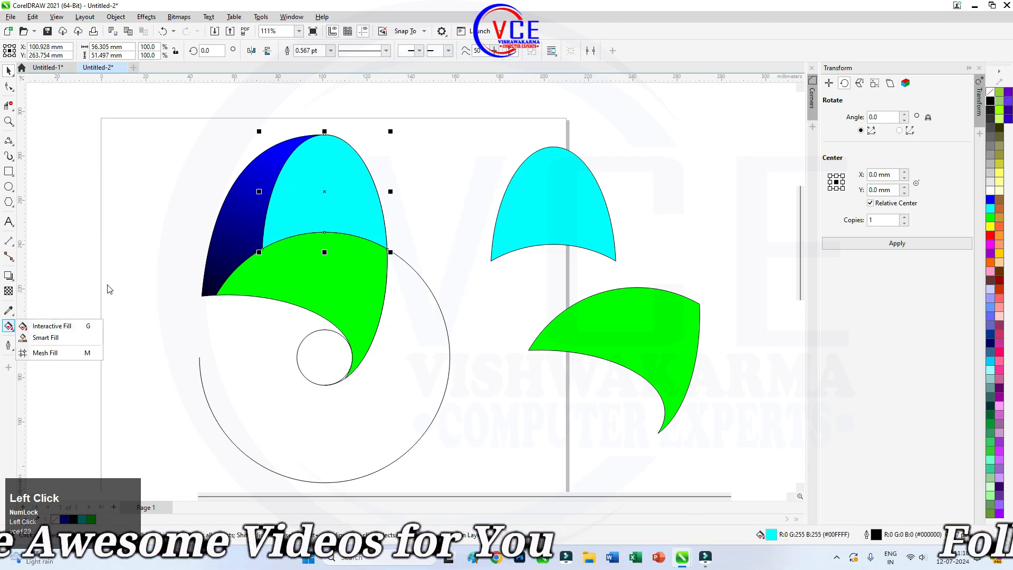
{"action": "left_click", "coordinate": [76, 327]}
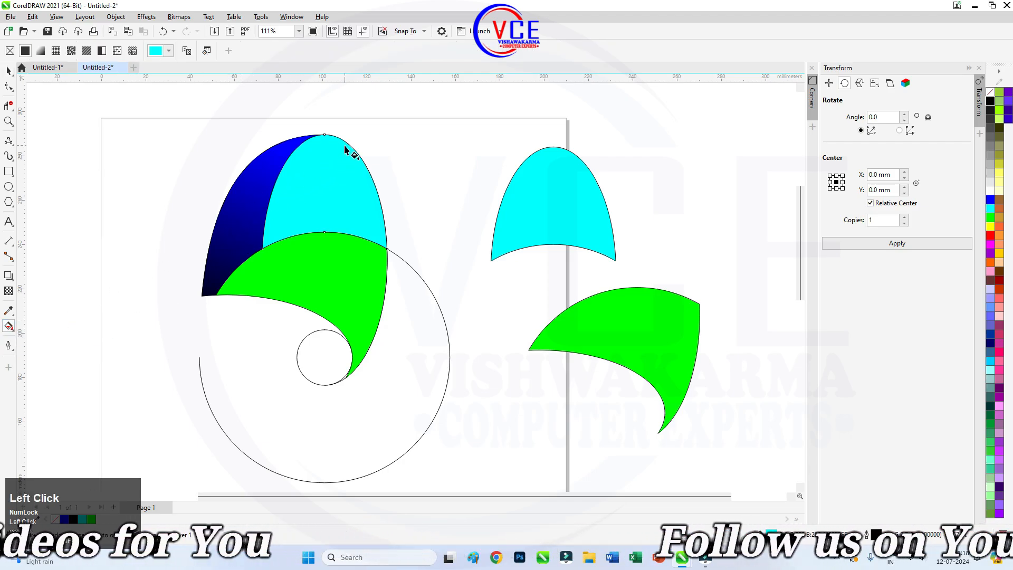
{"action": "left_click_drag", "start_coordinate": [345, 145], "coordinate": [280, 235]}
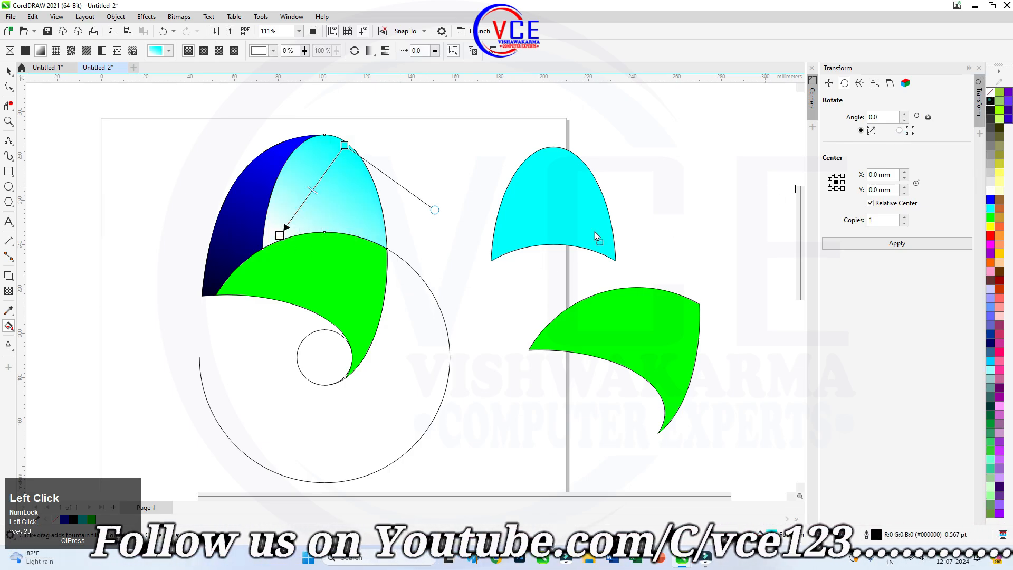
{"action": "left_click_drag", "start_coordinate": [281, 233], "coordinate": [271, 244]}
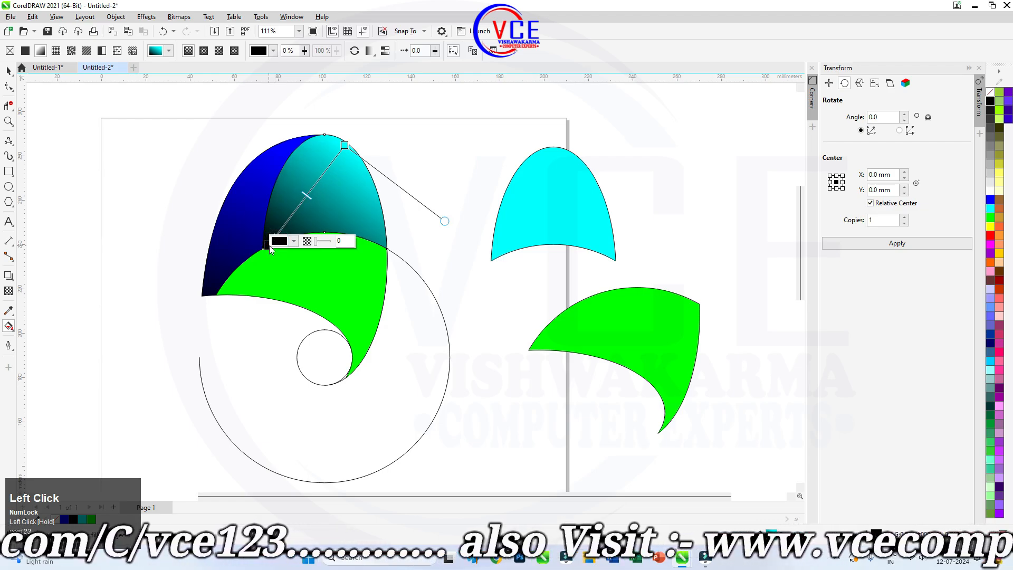
Move the cyan end of the gradient outward to the upper outer edge of the original cyan shape
{"action": "scroll", "coordinate": [331, 130], "scroll_direction": "up", "scroll_amount": 2}
{"action": "left_click", "coordinate": [352, 153]}
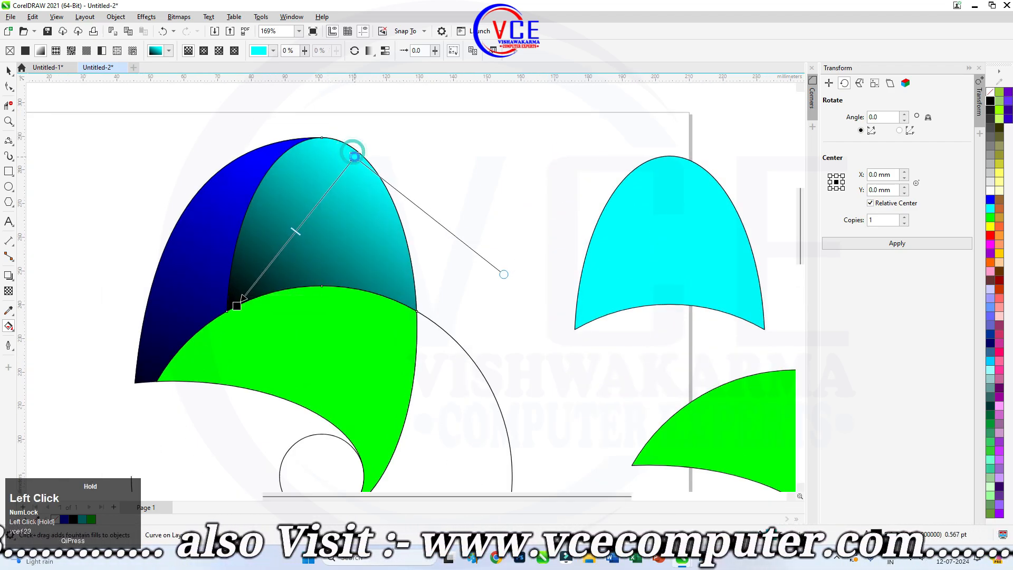
{"action": "left_click_drag", "start_coordinate": [352, 153], "coordinate": [387, 172]}
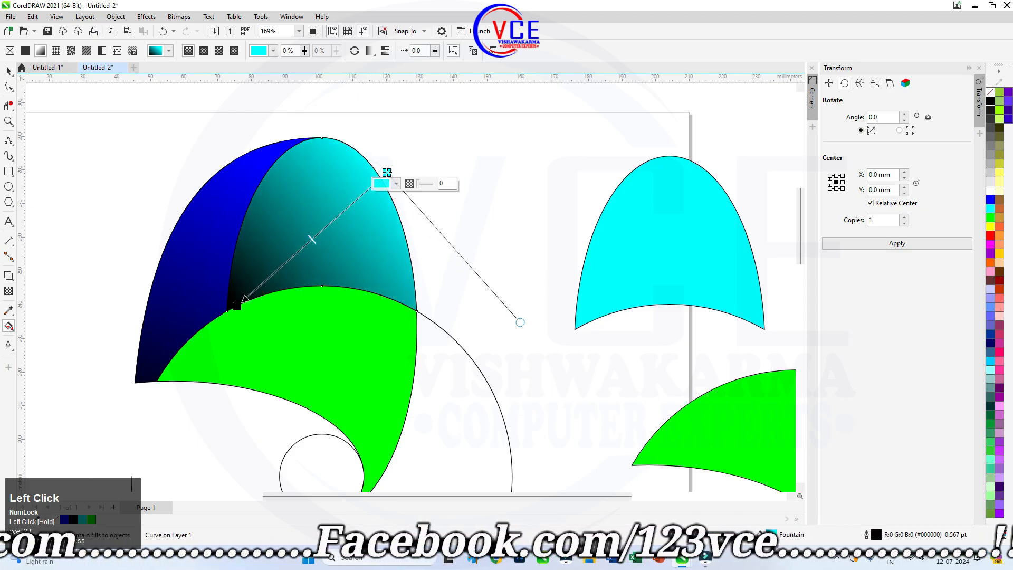
{"action": "scroll", "coordinate": [298, 147], "scroll_direction": "down", "scroll_amount": 2}
{"action": "left_click", "coordinate": [9, 71]}
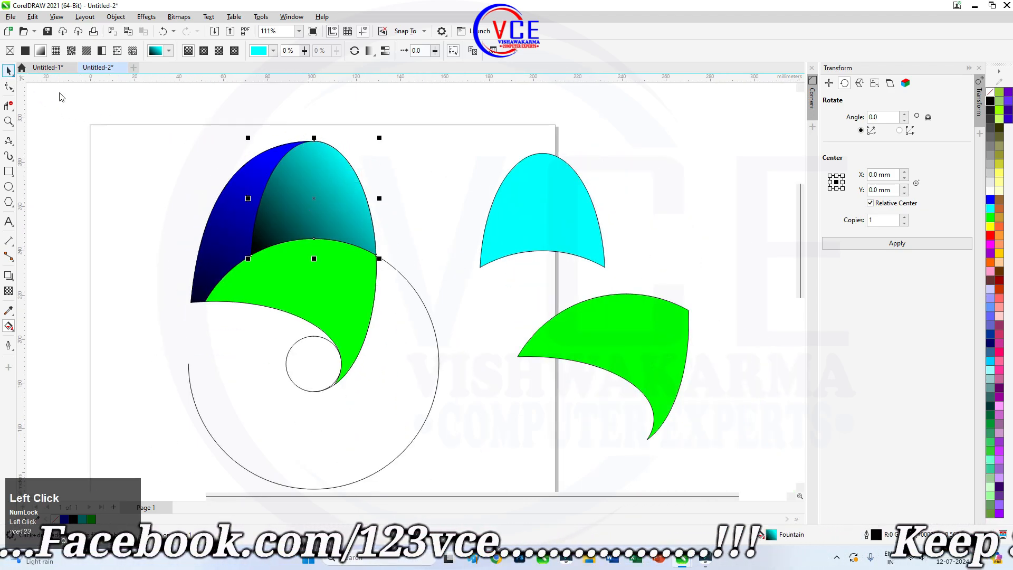
Apply an elliptical fountain fill to the original green shape, with white at the centre and green outward
{"action": "scroll", "coordinate": [317, 263], "scroll_direction": "up", "scroll_amount": 2}
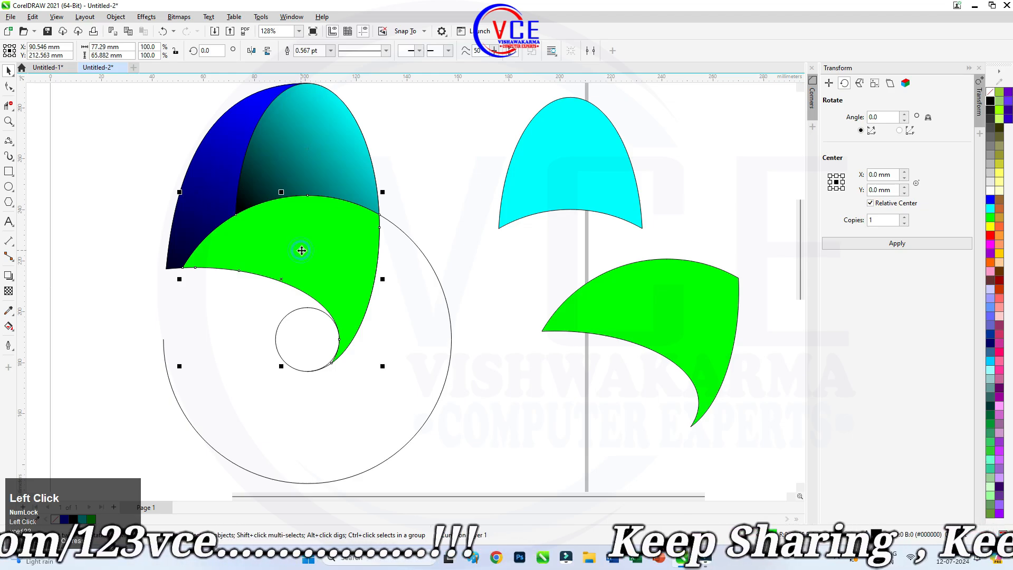
{"action": "scroll", "coordinate": [301, 251], "scroll_direction": "down", "scroll_amount": 1}
{"action": "left_click", "coordinate": [10, 327]}
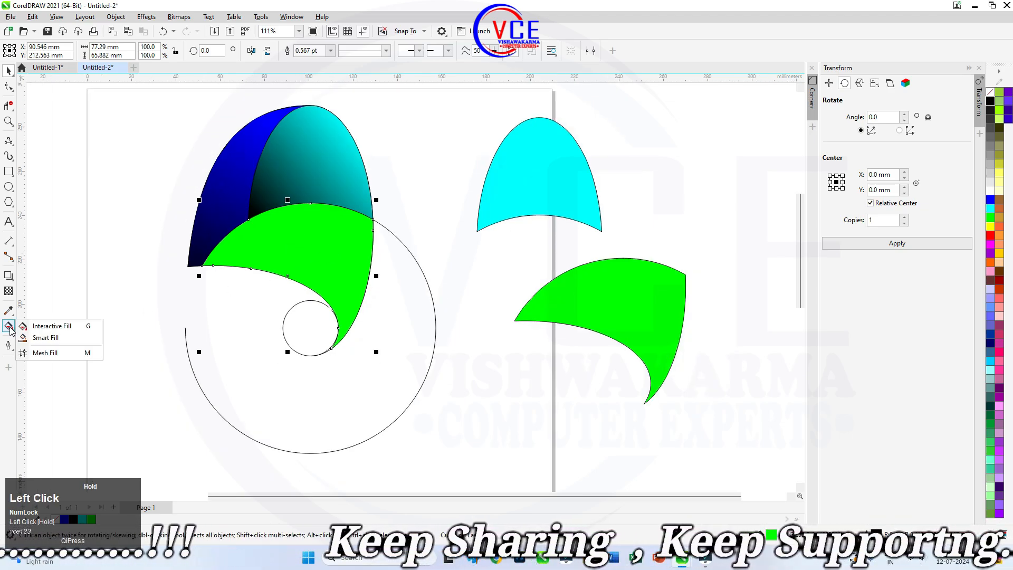
{"action": "left_click", "coordinate": [47, 325]}
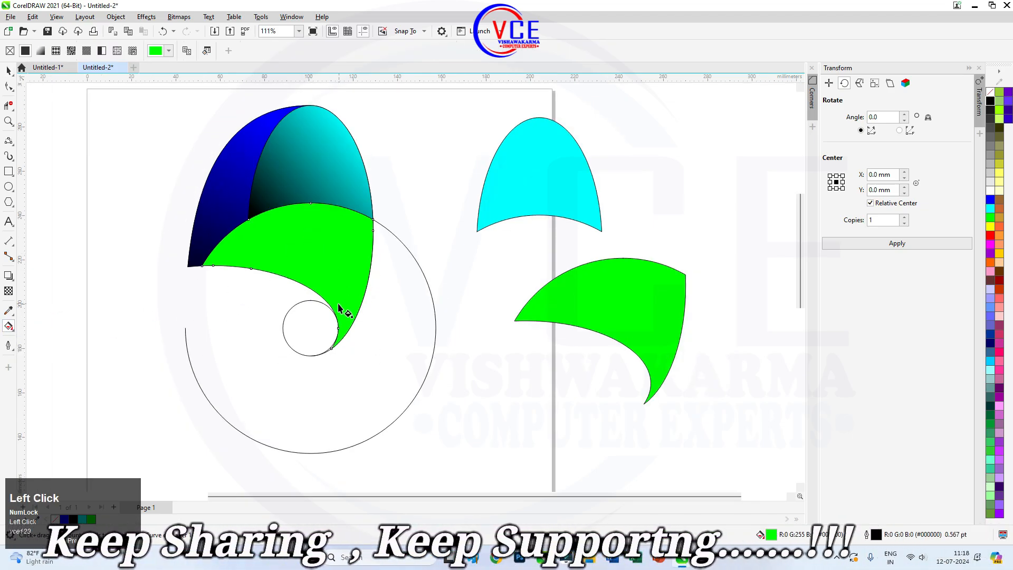
{"action": "left_click_drag", "start_coordinate": [281, 222], "coordinate": [311, 329]}
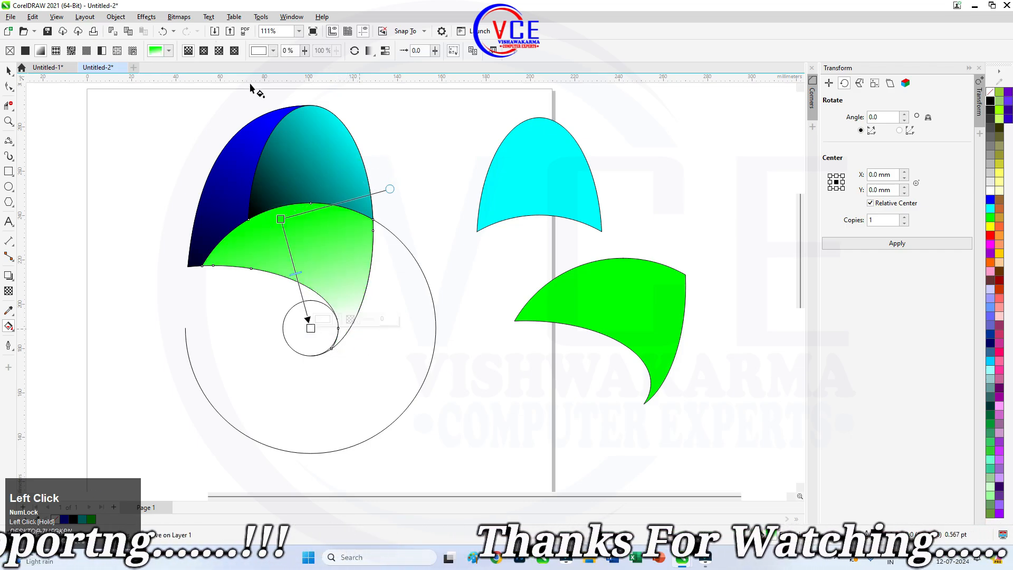
{"action": "left_click", "coordinate": [203, 51]}
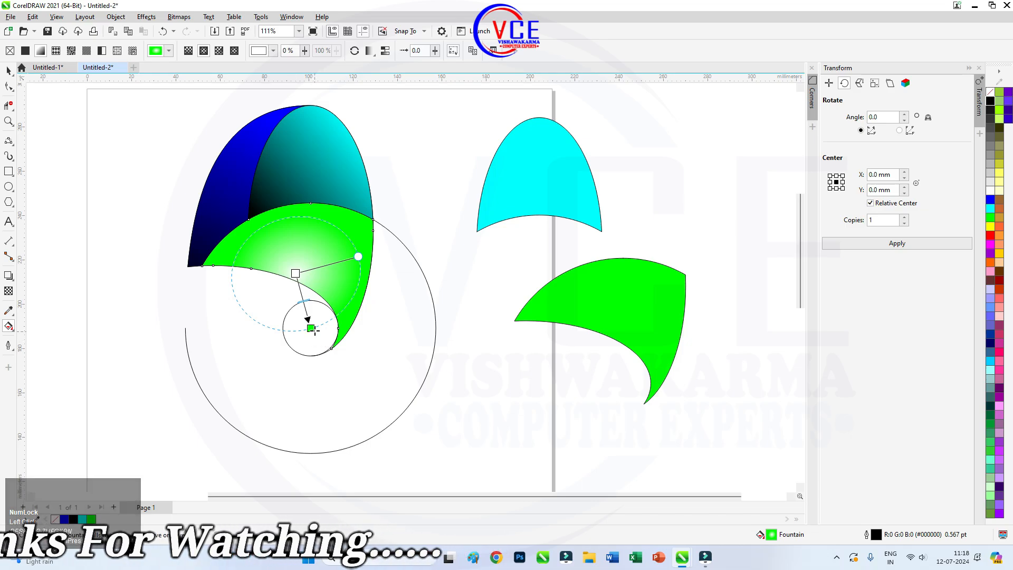
Stretch the green shape's elliptical fill from the small circle's centre to the large circle, with black as its centre colour
{"action": "left_click_drag", "start_coordinate": [312, 334], "coordinate": [346, 448]}
{"action": "left_click_drag", "start_coordinate": [296, 274], "coordinate": [311, 328]}
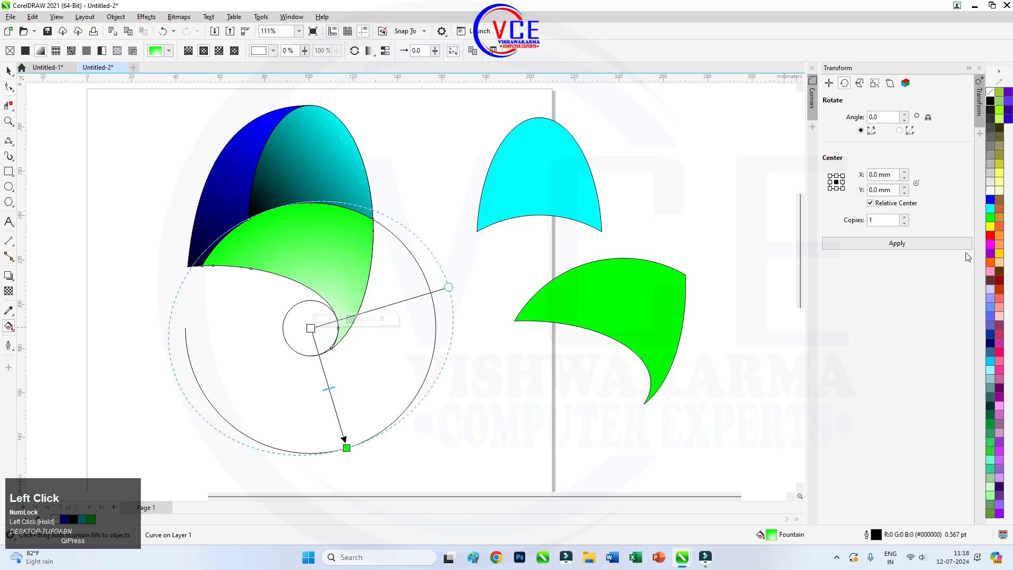
{"action": "left_click_drag", "start_coordinate": [990, 100], "coordinate": [311, 328]}
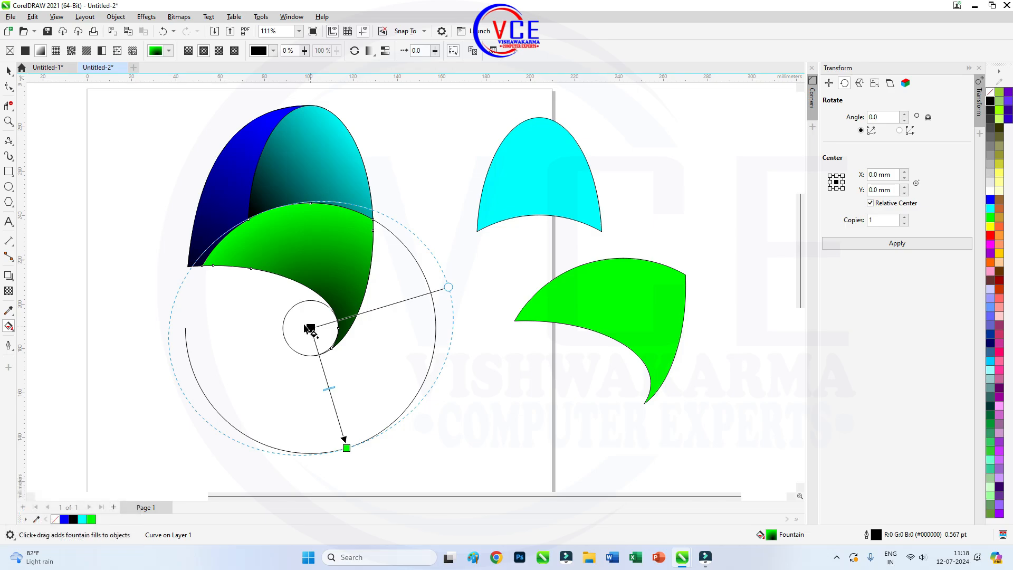
{"action": "left_click", "coordinate": [8, 71]}
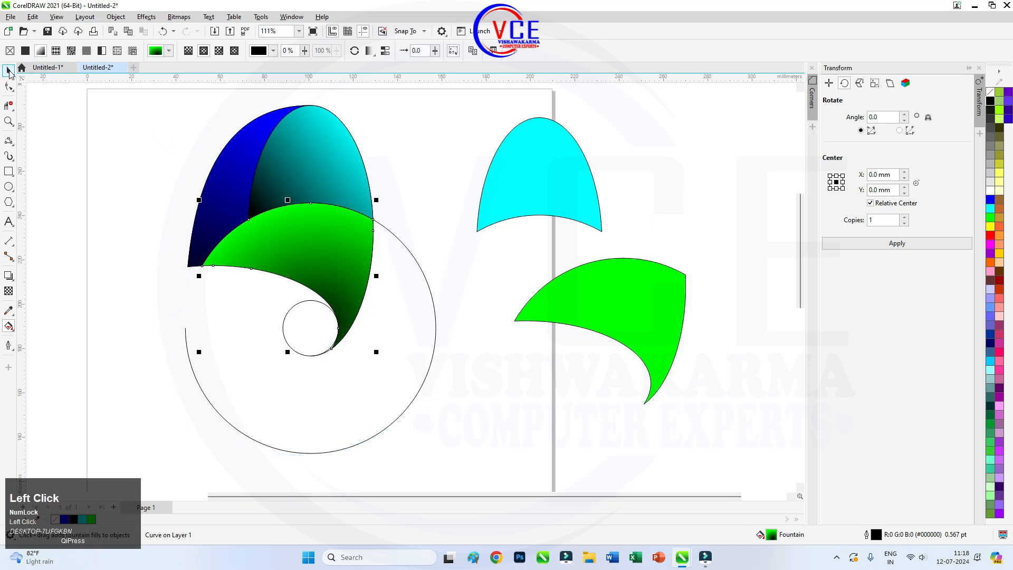
Break the duplicate green shape's curve at the node beside its pointed tip
{"action": "left_click", "coordinate": [630, 282]}
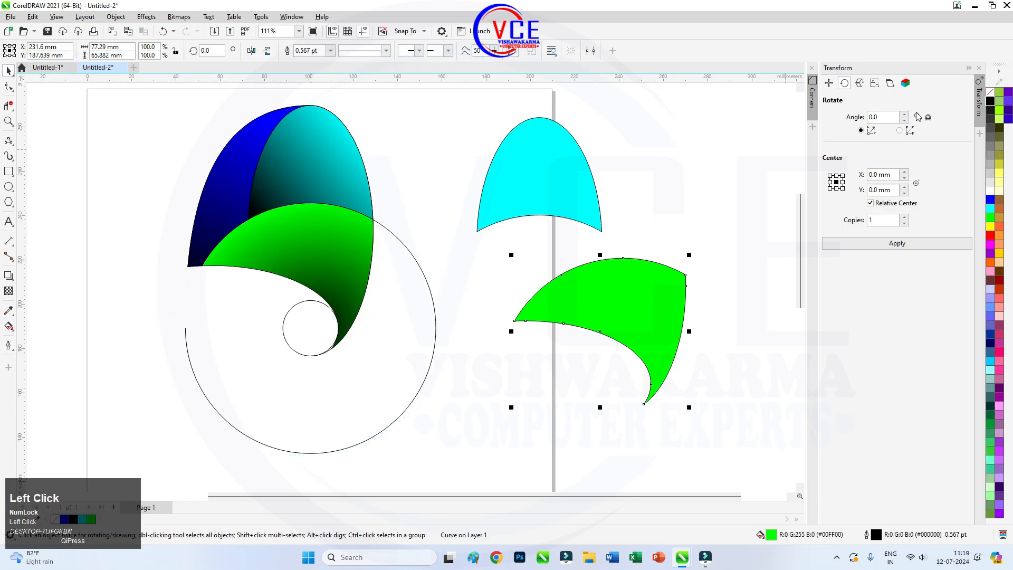
{"action": "left_click", "coordinate": [10, 88]}
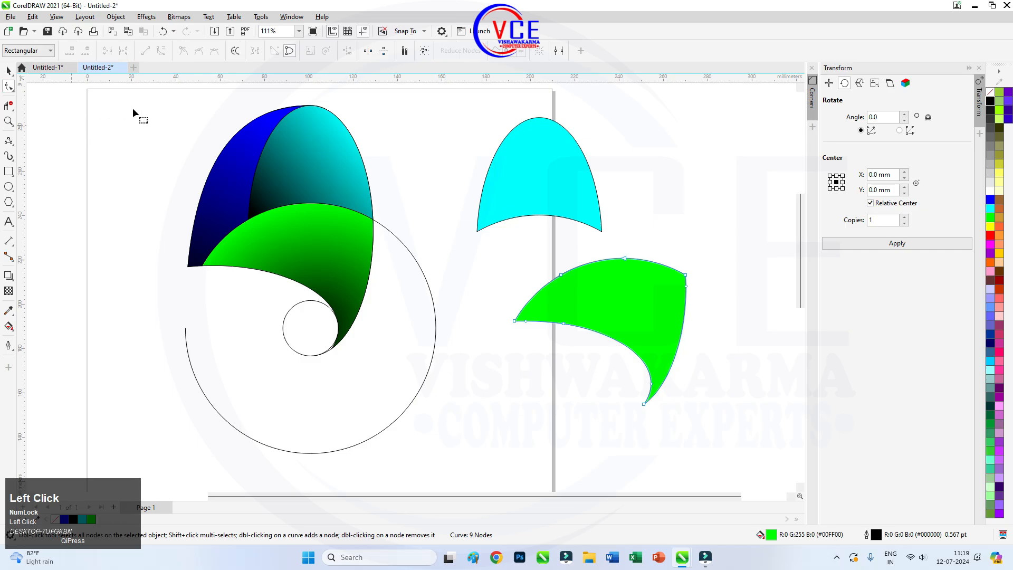
{"action": "left_click", "coordinate": [524, 321]}
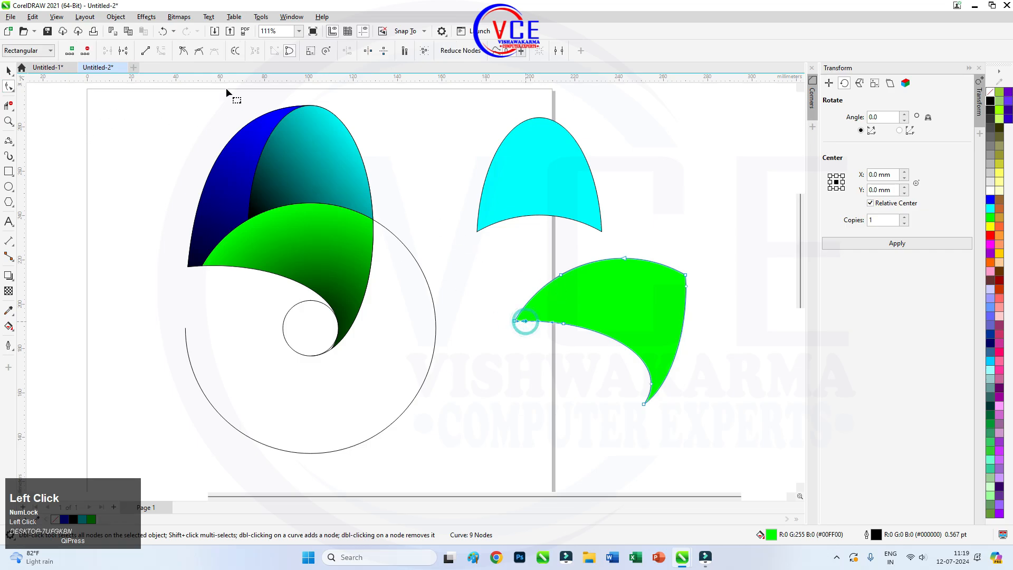
{"action": "left_click", "coordinate": [122, 50]}
Delete the nodes along the inner curve and outer side of the duplicate green shape, keeping only its upper arc
{"action": "scroll", "coordinate": [572, 344], "scroll_direction": "up", "scroll_amount": 1}
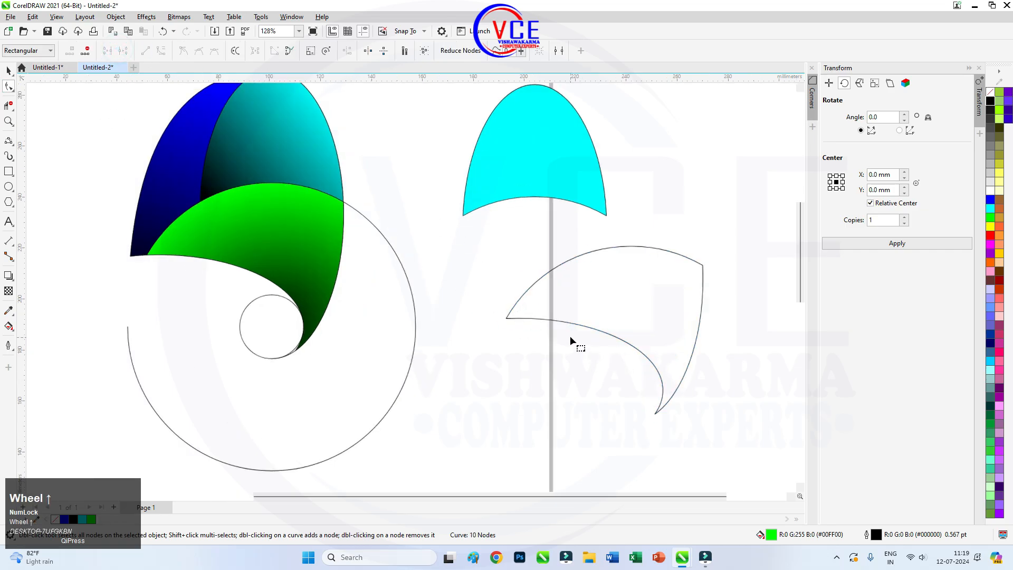
{"action": "left_click_drag", "start_coordinate": [740, 338], "coordinate": [578, 436]}
{"action": "key", "text": "Delete"}
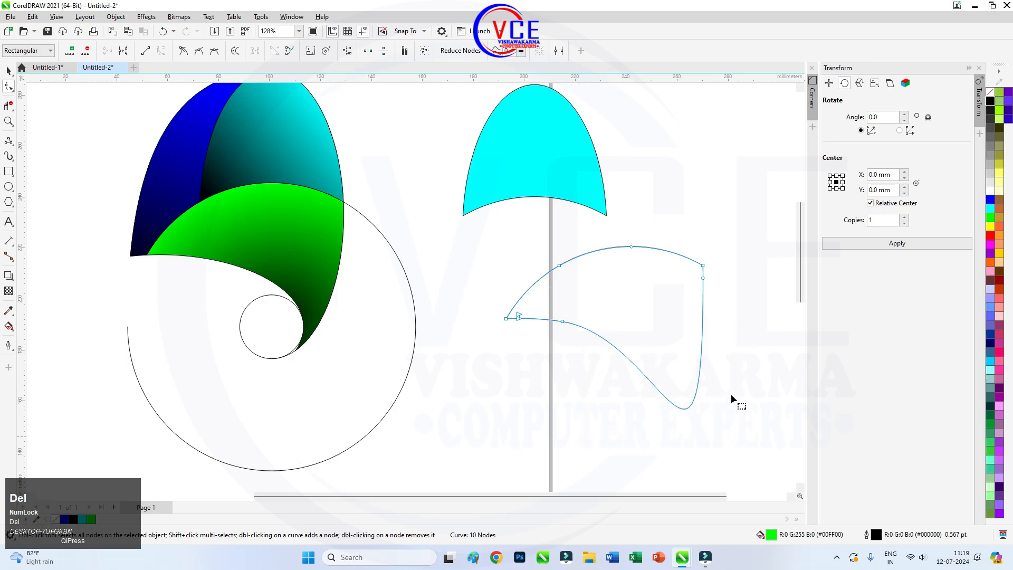
{"action": "left_click", "coordinate": [703, 279]}
{"action": "key", "text": "Delete"}
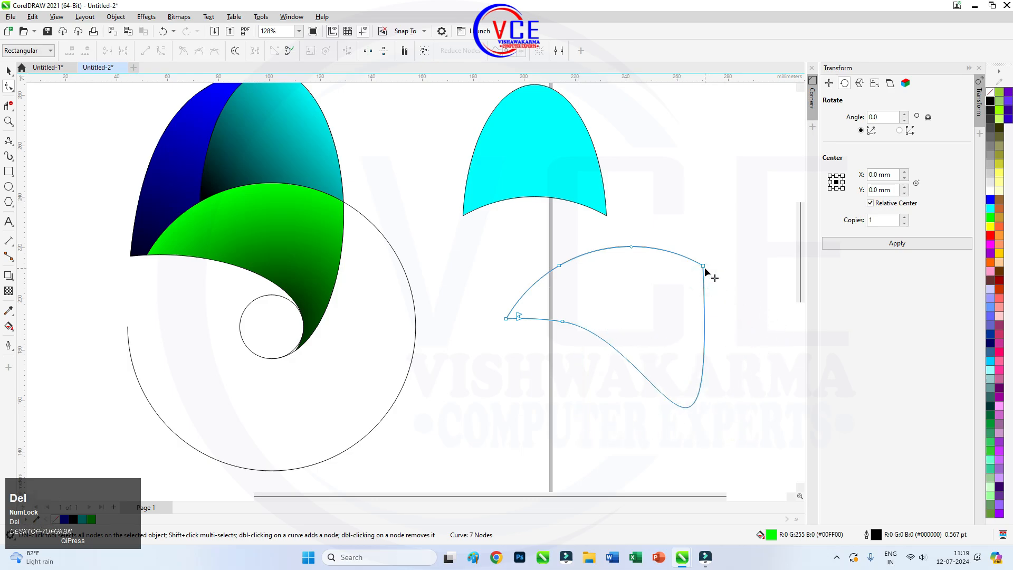
{"action": "double_click", "coordinate": [562, 320]}
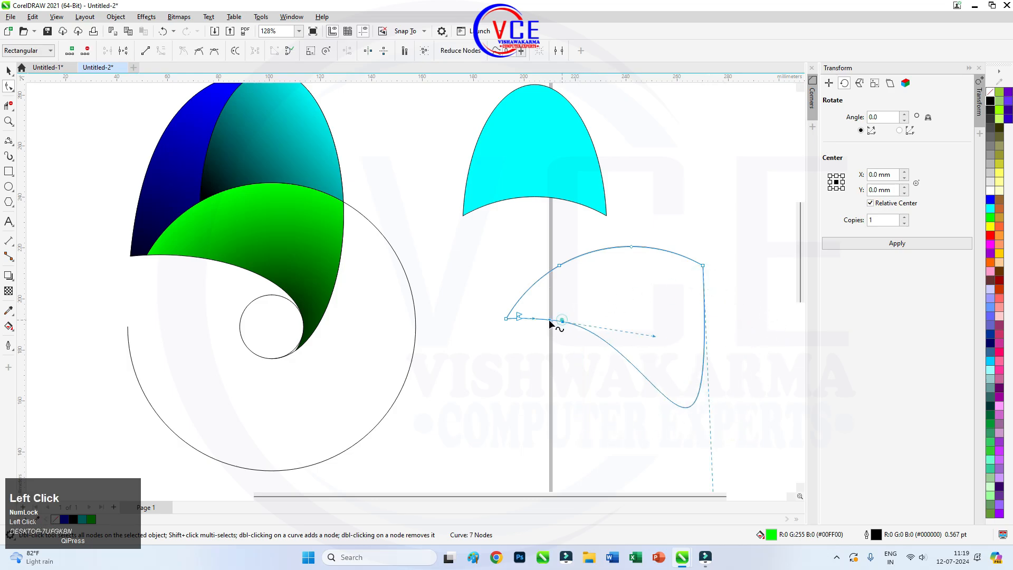
{"action": "double_click", "coordinate": [519, 318]}
{"action": "double_click", "coordinate": [519, 318]}
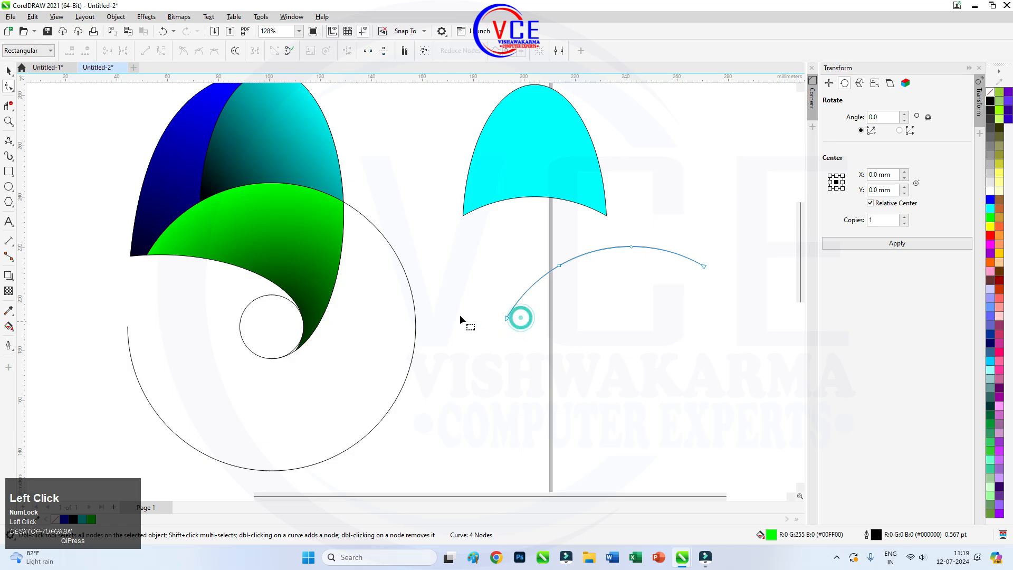
Set the remaining arc's outline width to 10.0 pt
{"action": "left_click", "coordinate": [9, 70]}
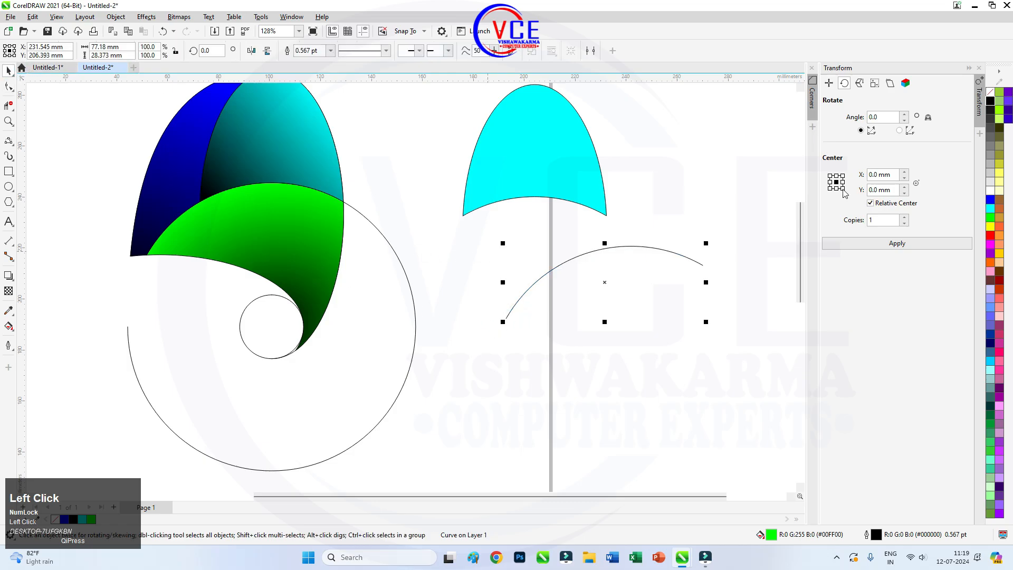
{"action": "left_click", "coordinate": [331, 50]}
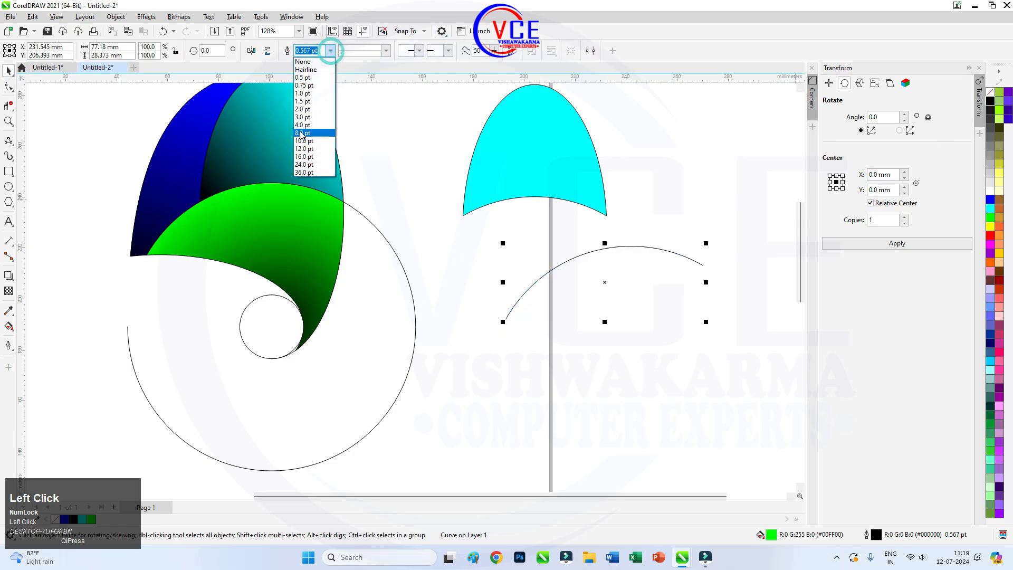
{"action": "left_click", "coordinate": [304, 141]}
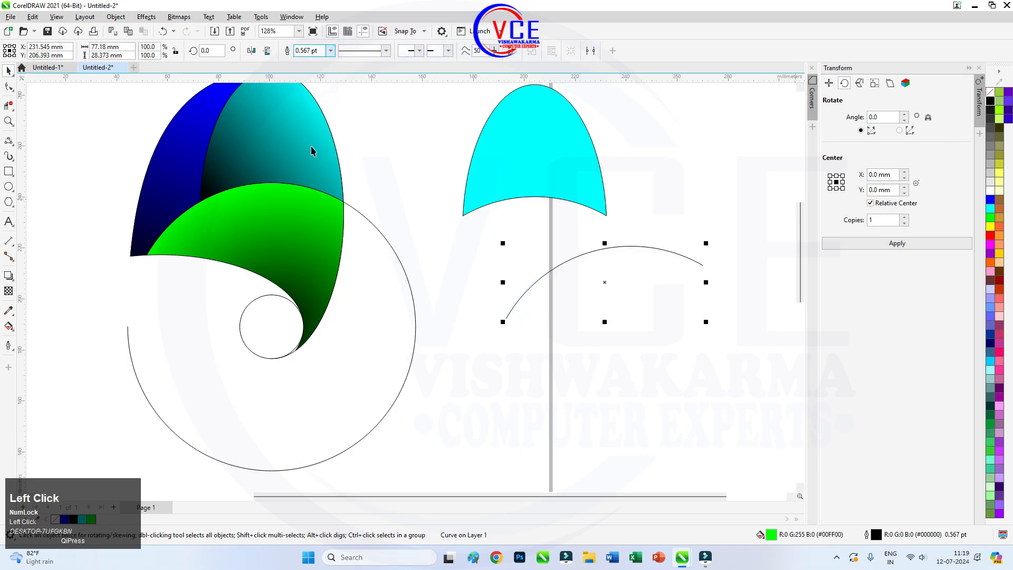
Apply a Gaussian Blur with a radius of 23.5 pixels to the thick arc
{"action": "left_click", "coordinate": [146, 17]}
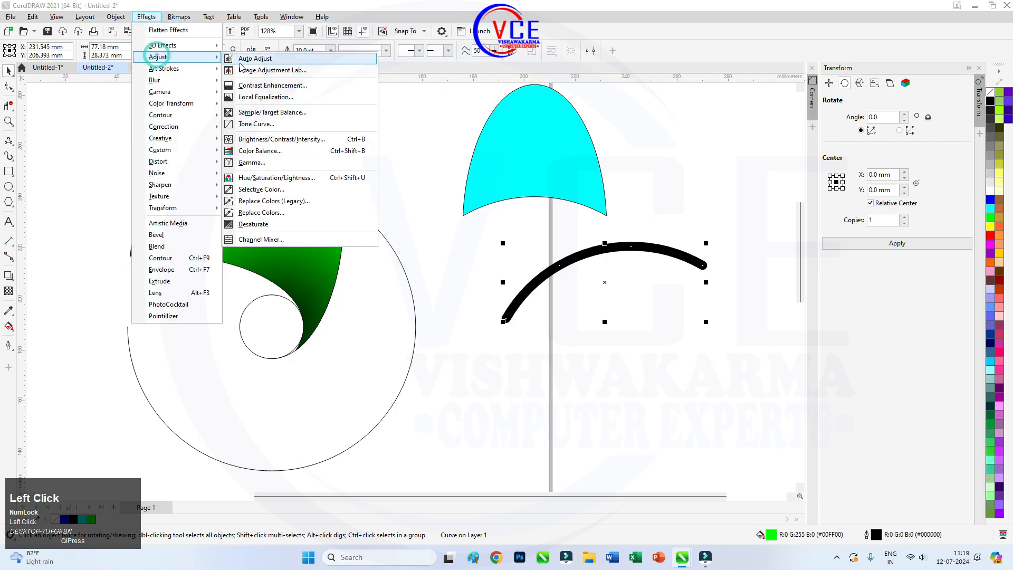
{"action": "left_click", "coordinate": [190, 79]}
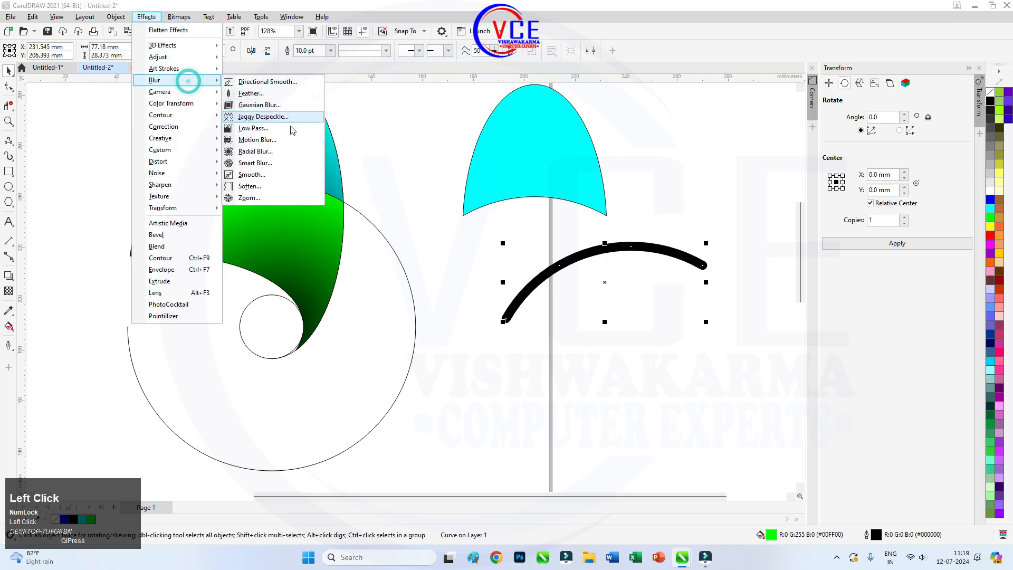
{"action": "left_click", "coordinate": [261, 105]}
{"action": "left_click_drag", "start_coordinate": [581, 236], "coordinate": [624, 119]}
{"action": "left_click_drag", "start_coordinate": [516, 147], "coordinate": [532, 150]}
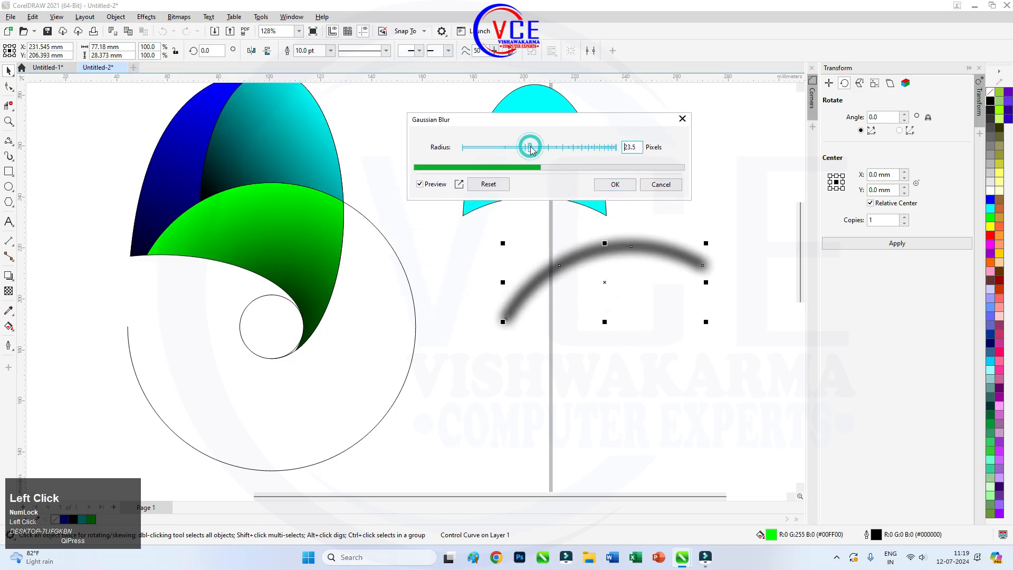
{"action": "left_click", "coordinate": [622, 184]}
Move the blurred arc onto the upper edge of the original green shape as a shadow
{"action": "scroll", "coordinate": [721, 187], "scroll_direction": "down", "scroll_amount": 1}
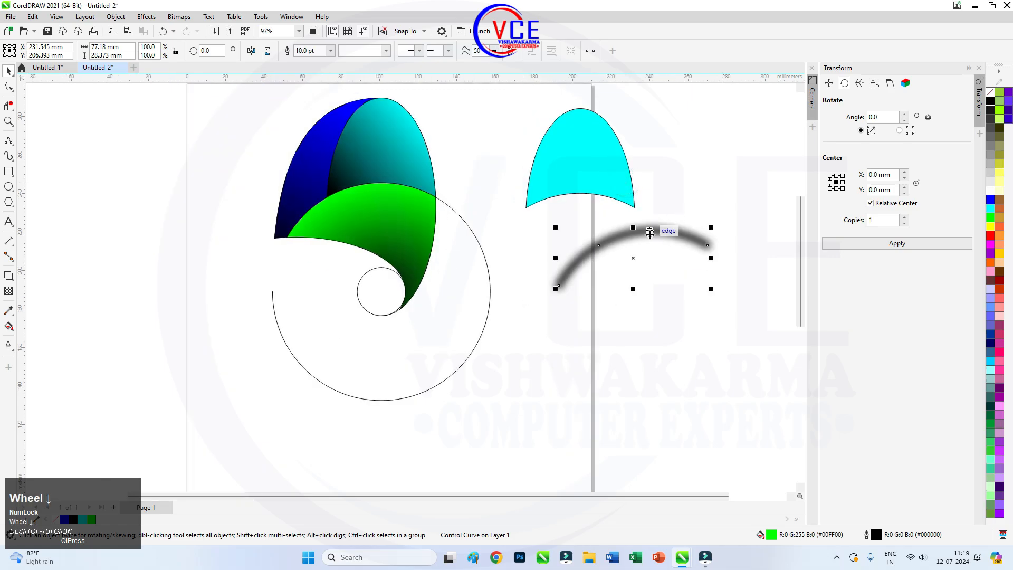
{"action": "left_click_drag", "start_coordinate": [622, 240], "coordinate": [353, 196]}
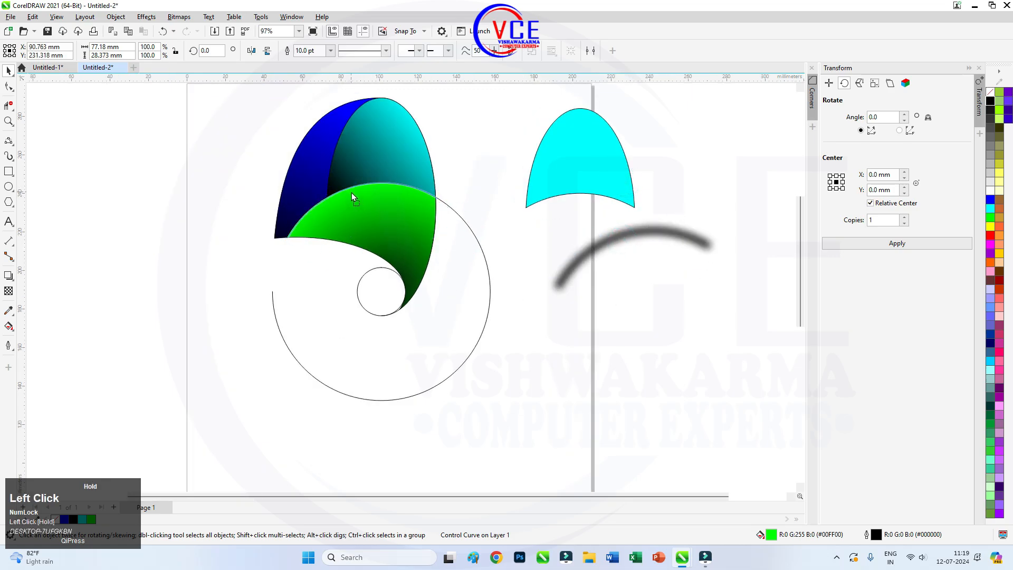
{"action": "scroll", "coordinate": [374, 185], "scroll_direction": "up", "scroll_amount": 2}
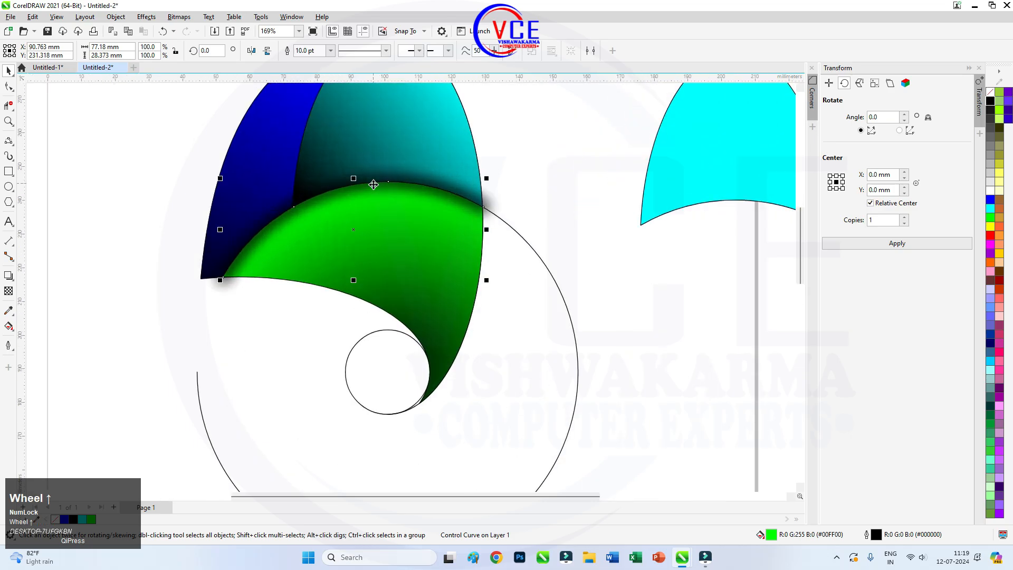
PowerClip the blurred arc inside the green shape so the shadow stays within its outline
{"action": "left_click", "coordinate": [116, 17]}
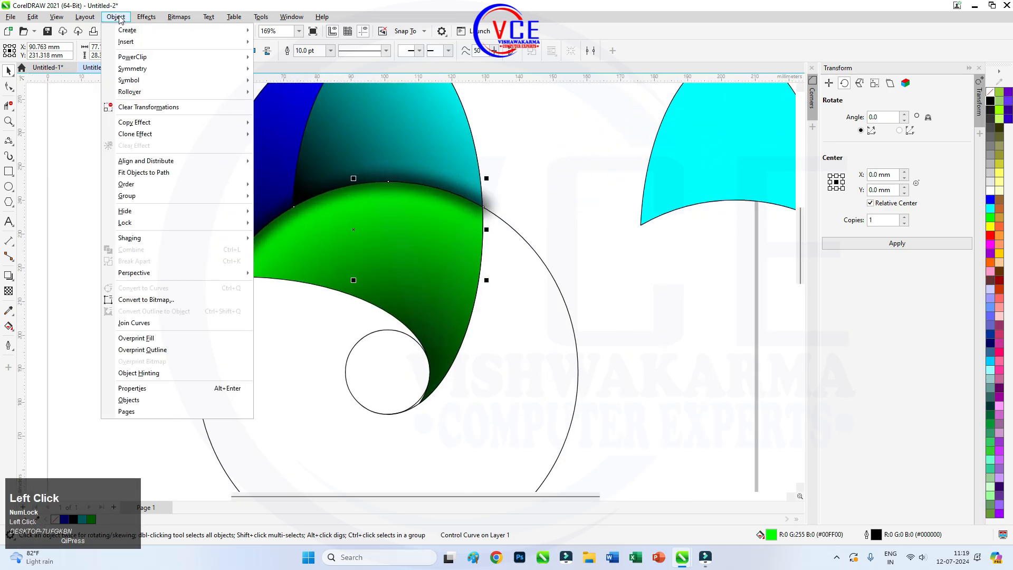
{"action": "left_click", "coordinate": [142, 56]}
{"action": "left_click", "coordinate": [296, 58]}
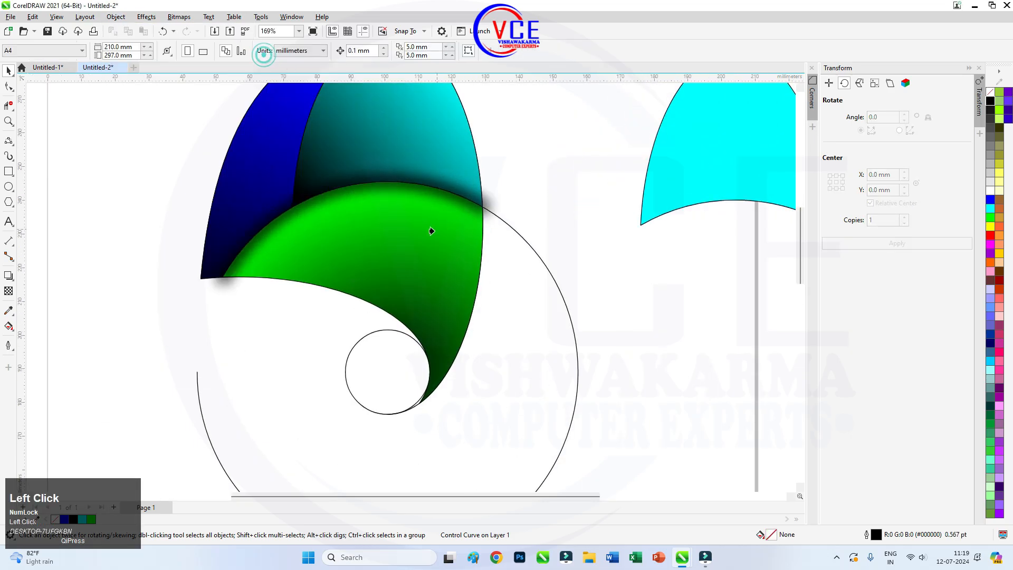
{"action": "left_click", "coordinate": [421, 250]}
{"action": "scroll", "coordinate": [306, 248], "scroll_direction": "down", "scroll_amount": 2}
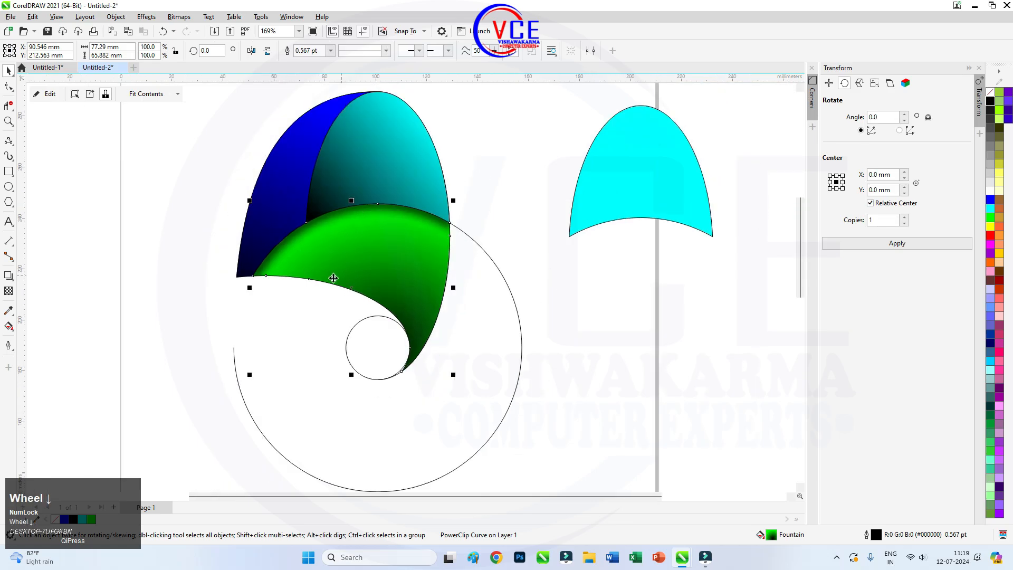
Break the cyan copy's curve at its lower middle node and delete the lower edge, keeping only the open arch
{"action": "left_click", "coordinate": [526, 158]}
{"action": "scroll", "coordinate": [619, 153], "scroll_direction": "up", "scroll_amount": 2}
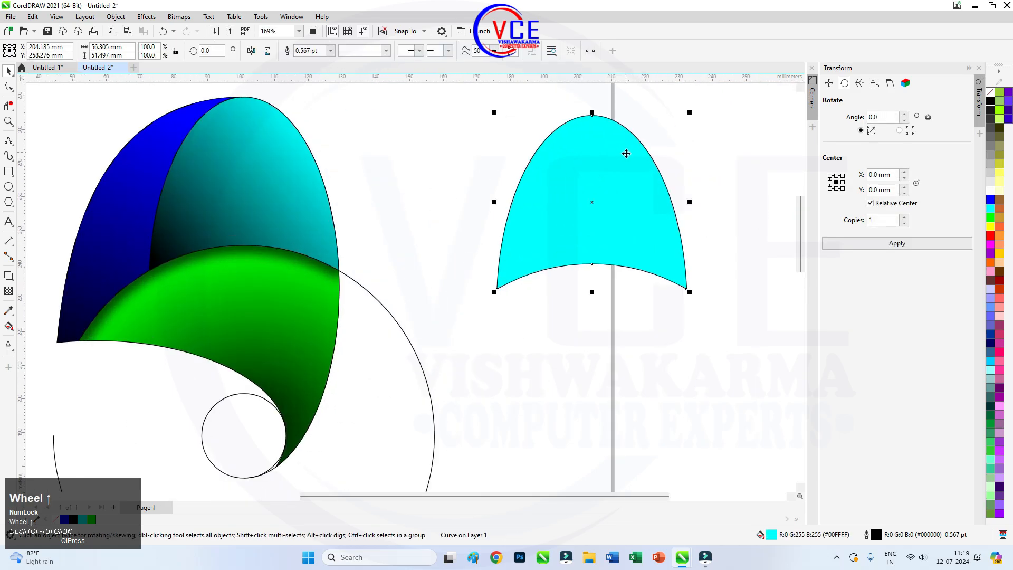
{"action": "left_click", "coordinate": [9, 87]}
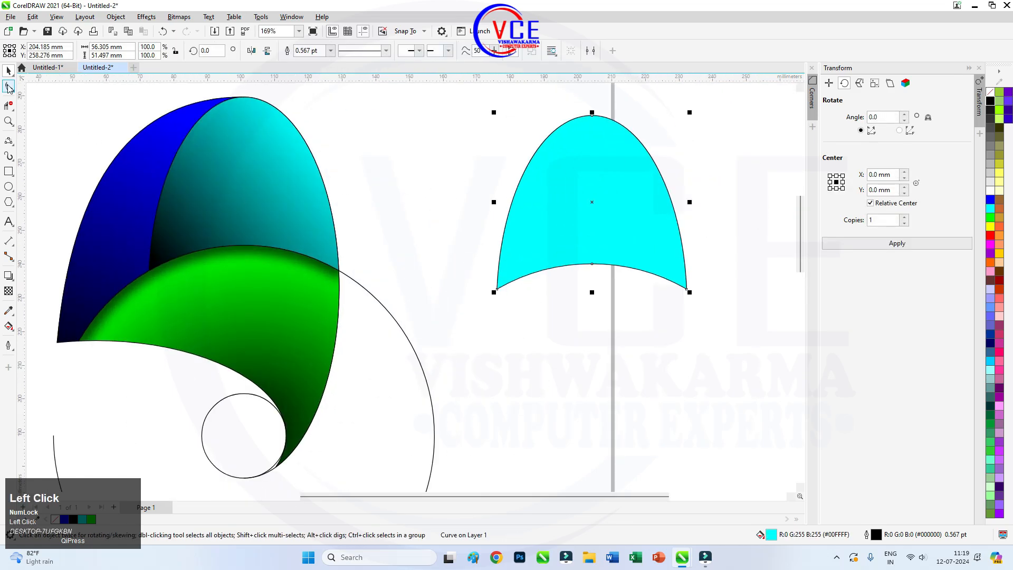
{"action": "left_click", "coordinate": [593, 264]}
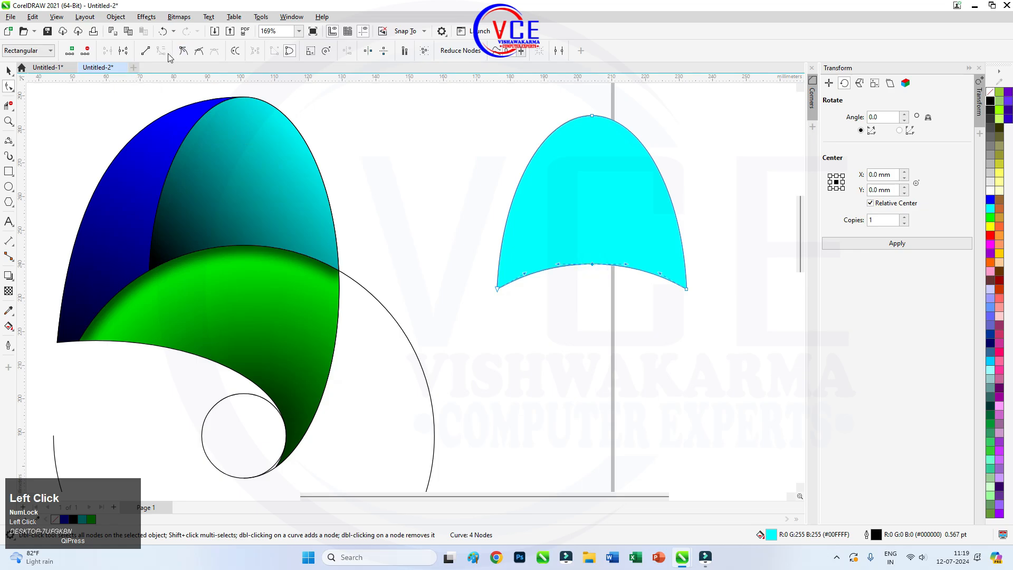
{"action": "left_click", "coordinate": [125, 51]}
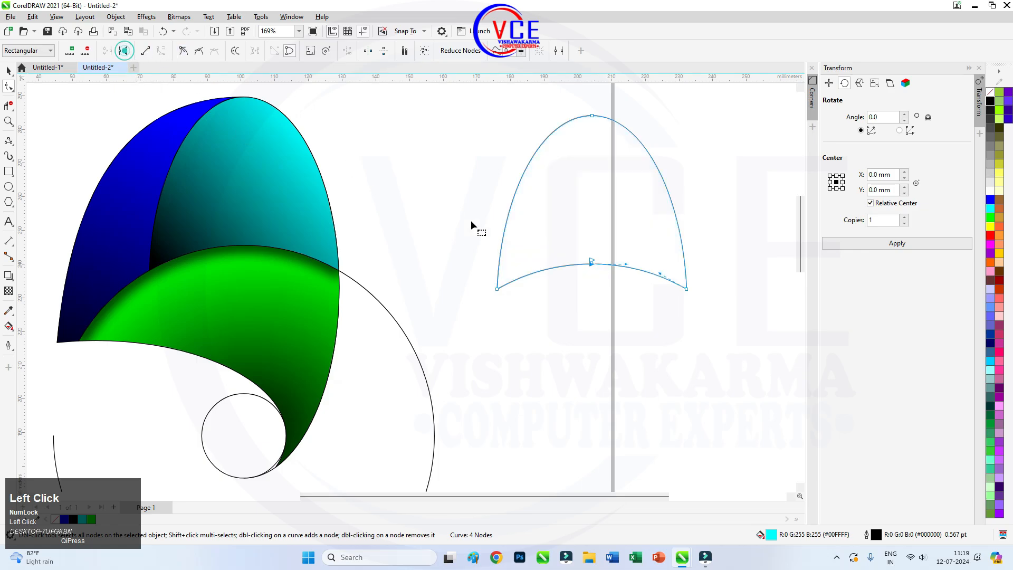
{"action": "double_click", "coordinate": [593, 264]}
{"action": "double_click", "coordinate": [592, 263]}
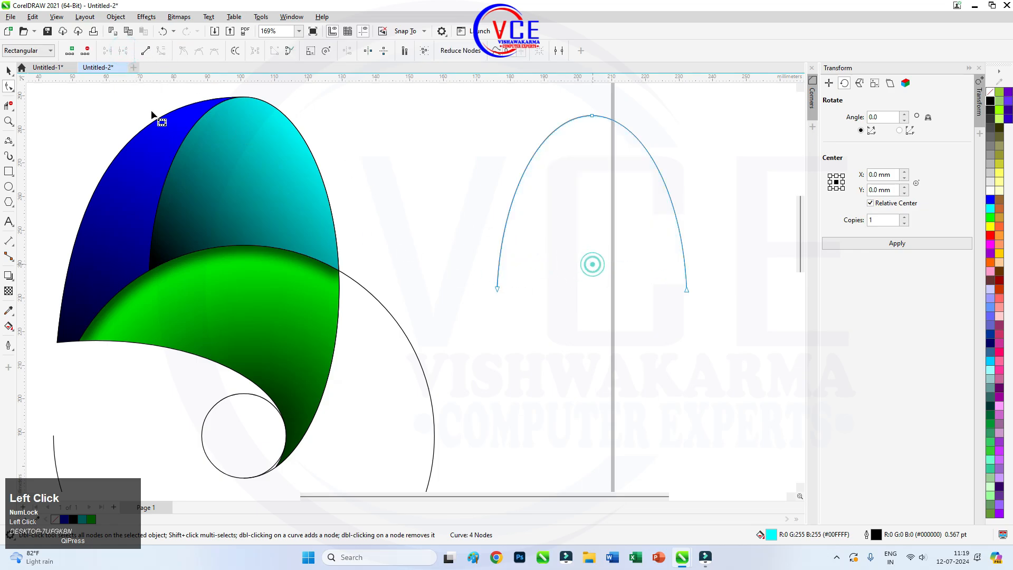
Set the arch's outline width to 3.0 pt and convert the outline to an object
{"action": "left_click", "coordinate": [9, 70]}
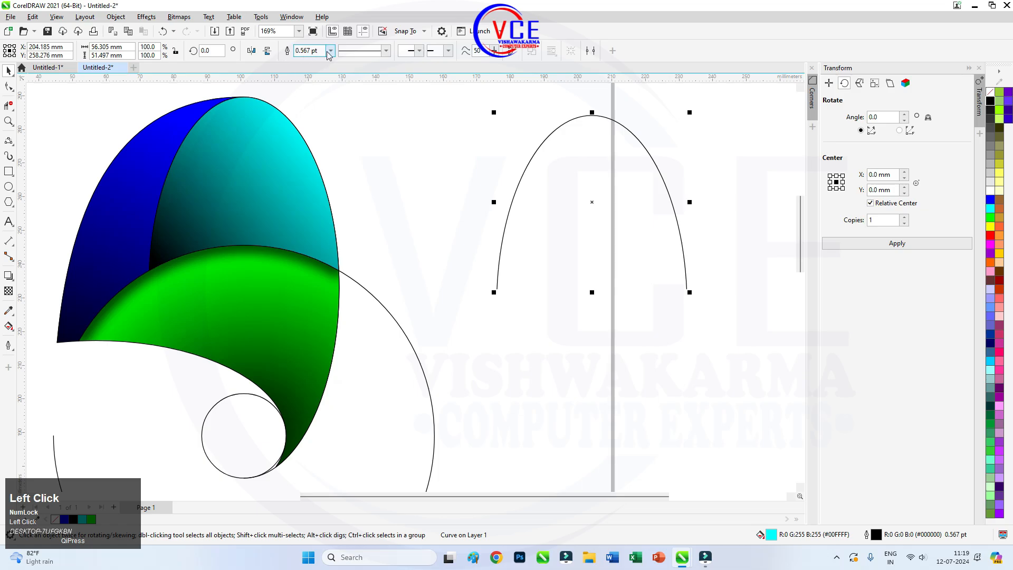
{"action": "left_click", "coordinate": [328, 52]}
{"action": "left_click", "coordinate": [315, 120]}
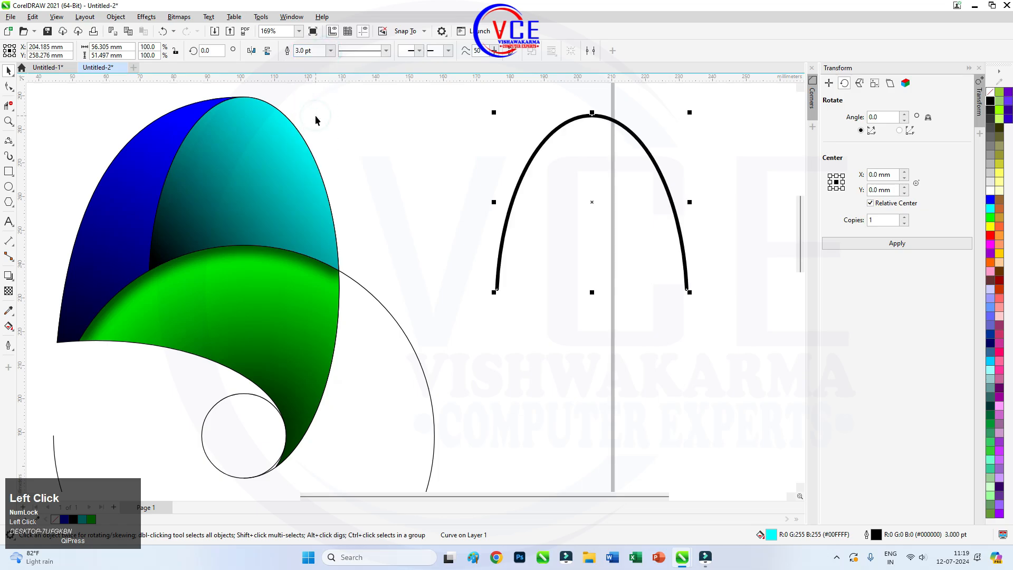
{"action": "scroll", "coordinate": [379, 131], "scroll_direction": "down", "scroll_amount": 1}
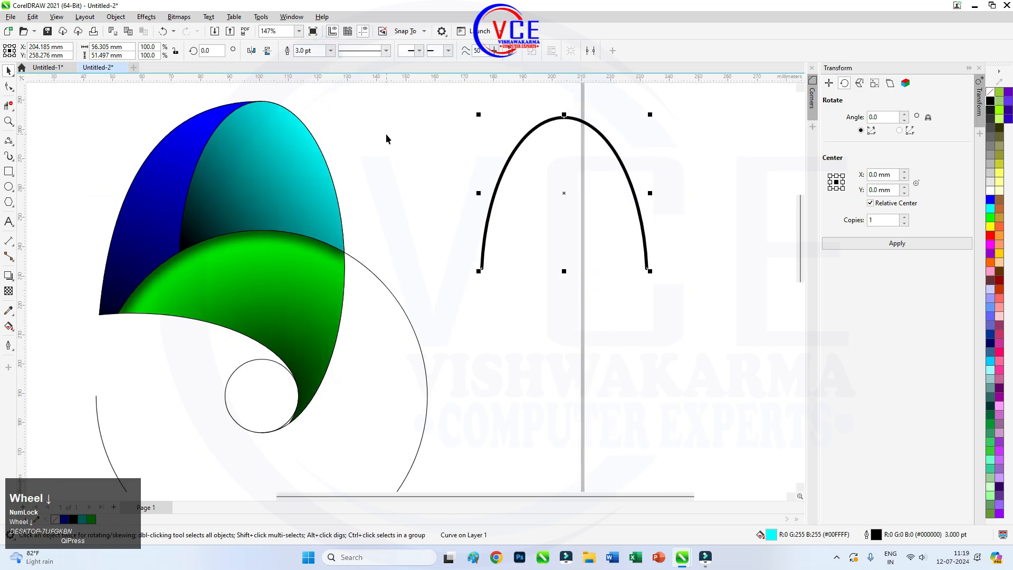
{"action": "left_click", "coordinate": [116, 17]}
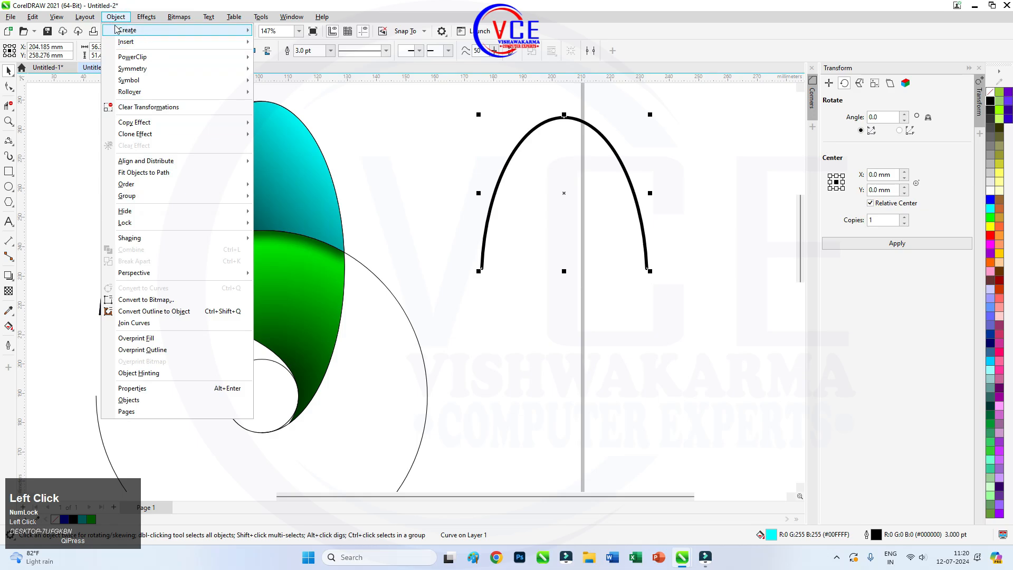
{"action": "left_click", "coordinate": [175, 312]}
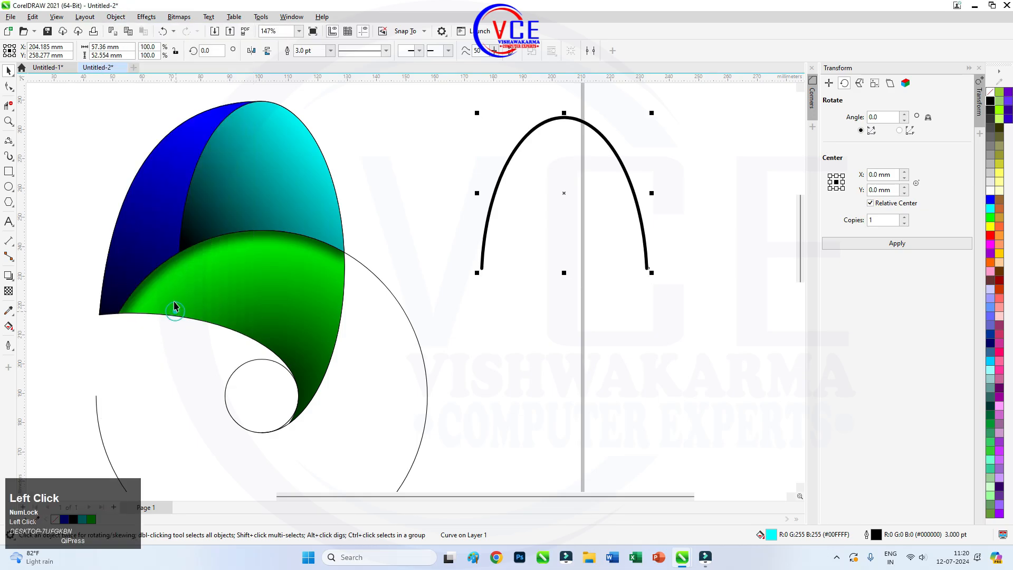
Fill the arch with the Shades of Grey fountain preset and shift its lower light grey colour stop to the 32% position
{"action": "left_click", "coordinate": [9, 326]}
{"action": "left_click", "coordinate": [42, 326]}
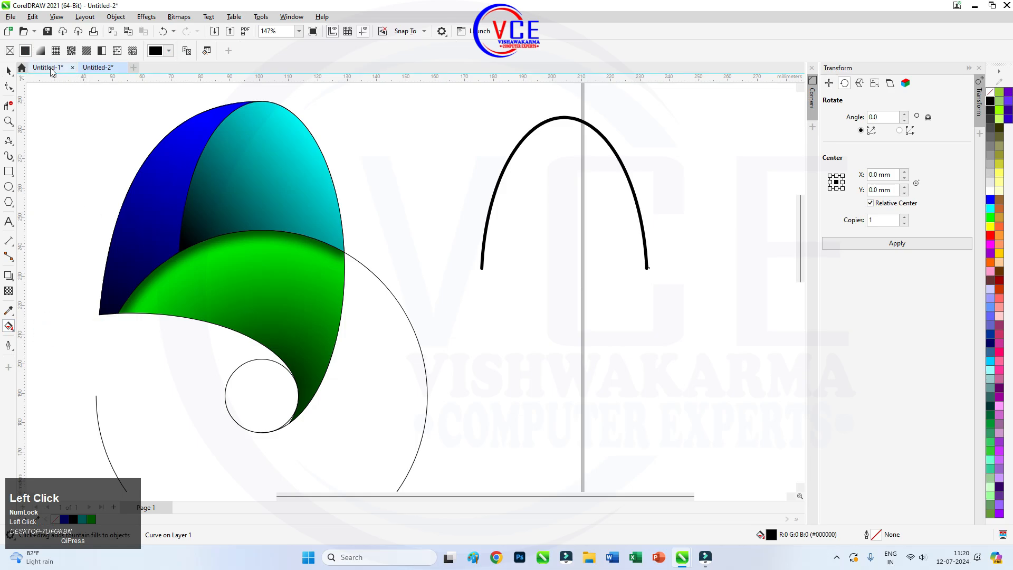
{"action": "left_click", "coordinate": [40, 50]}
{"action": "left_click", "coordinate": [169, 51]}
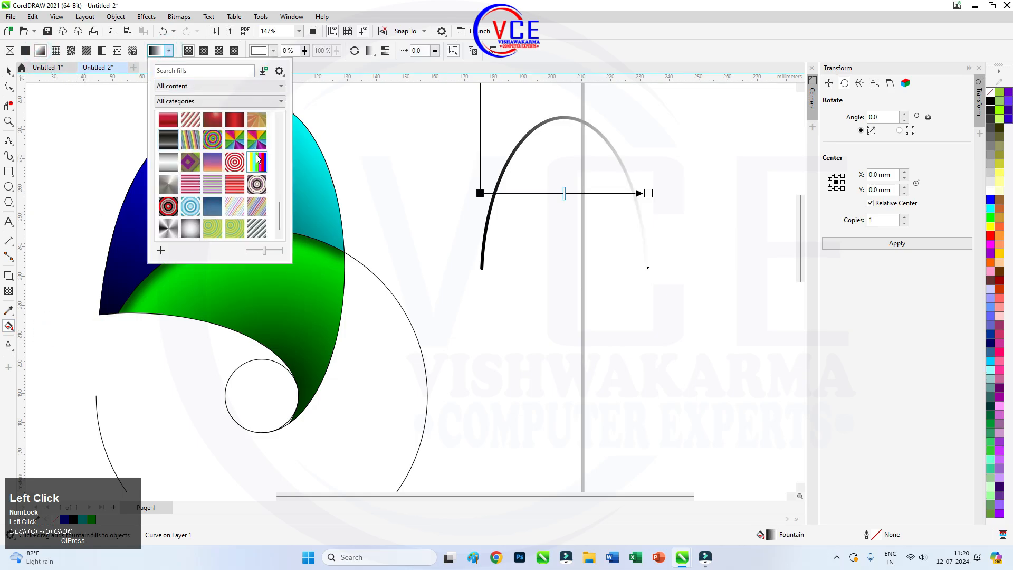
{"action": "left_click", "coordinate": [168, 163]}
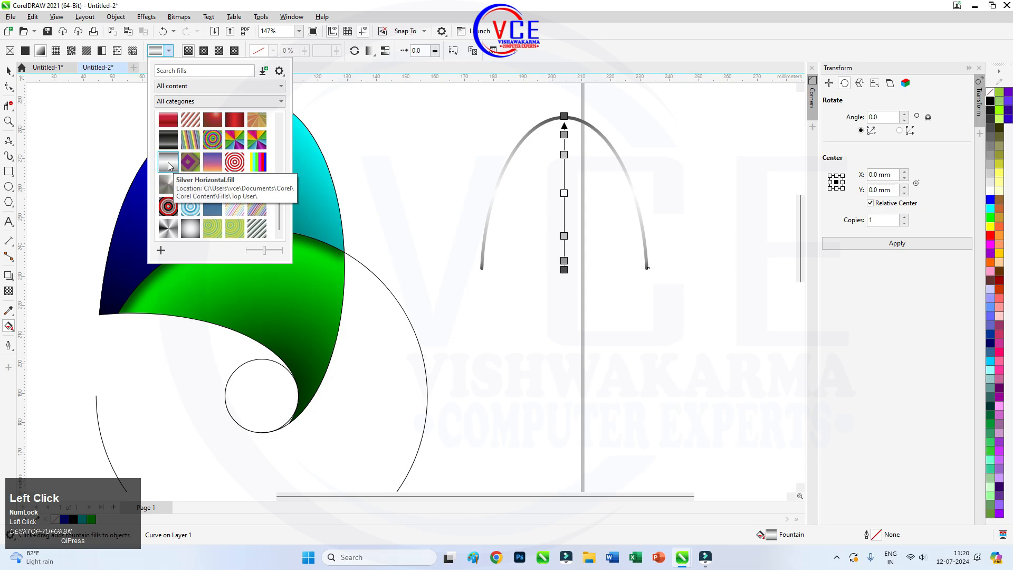
{"action": "left_click", "coordinate": [170, 142]}
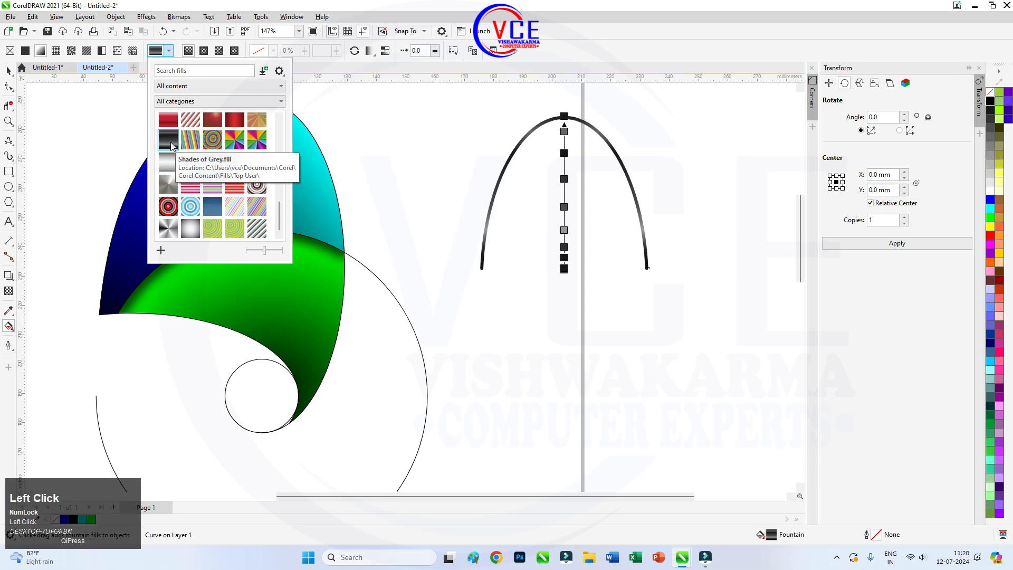
{"action": "left_click", "coordinate": [564, 230]}
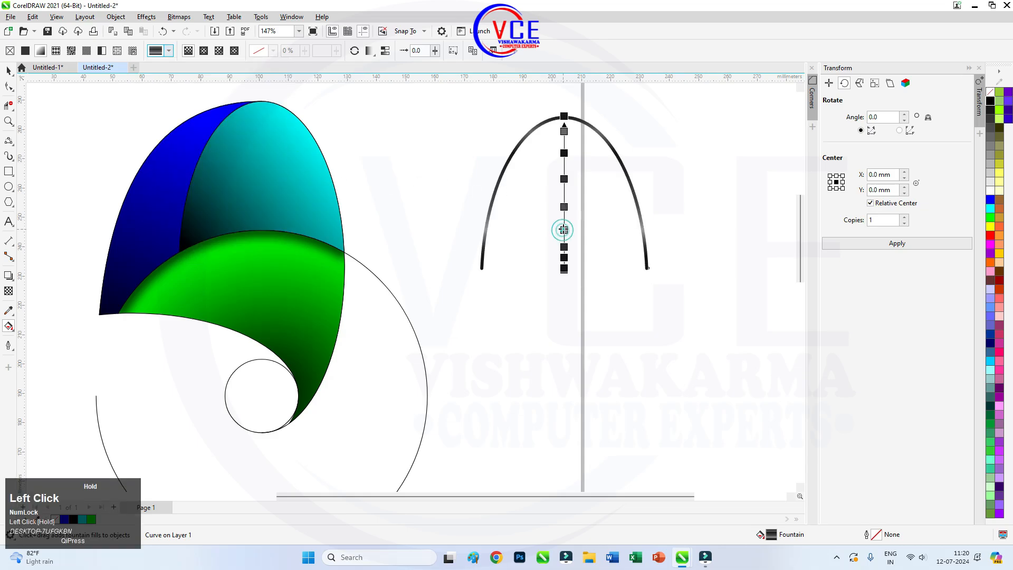
{"action": "left_click_drag", "start_coordinate": [565, 230], "coordinate": [564, 220]}
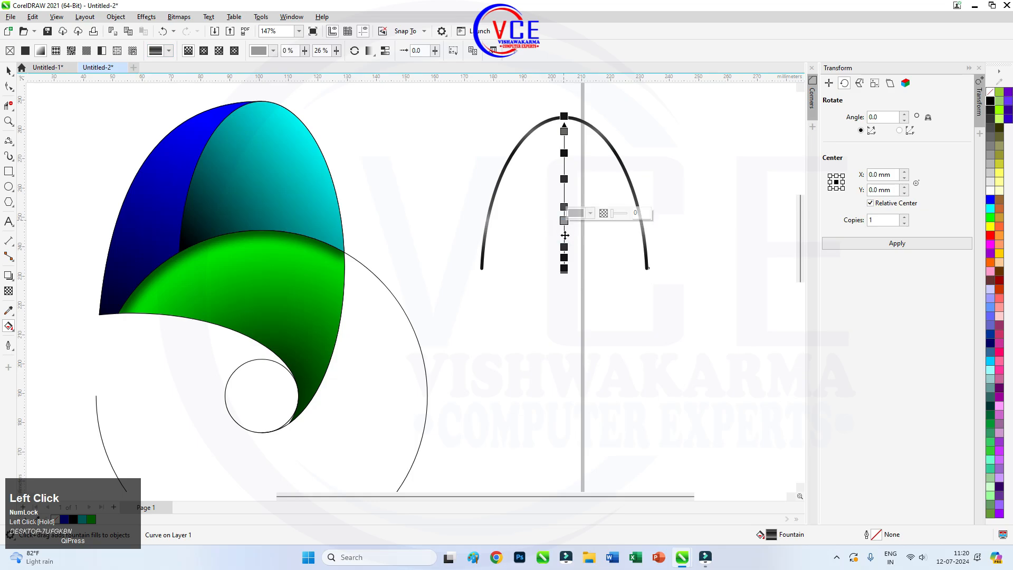
Move the grey gradient arch onto the edge of the cyan petal and nudge it down 0.1 mm
{"action": "scroll", "coordinate": [498, 169], "scroll_direction": "down", "scroll_amount": 2}
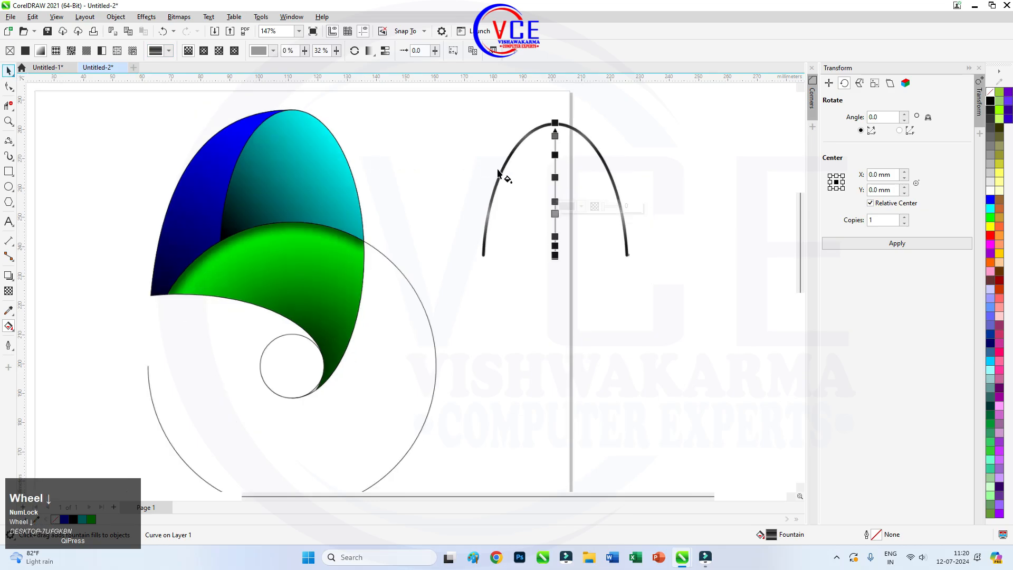
{"action": "left_click", "coordinate": [9, 87]}
{"action": "left_click", "coordinate": [61, 124]}
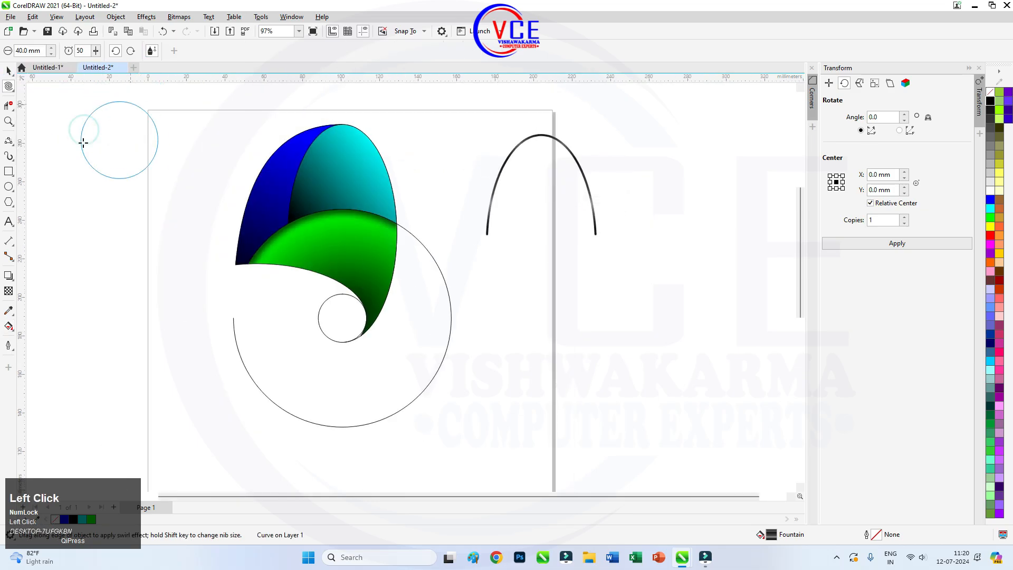
{"action": "left_click", "coordinate": [9, 71]}
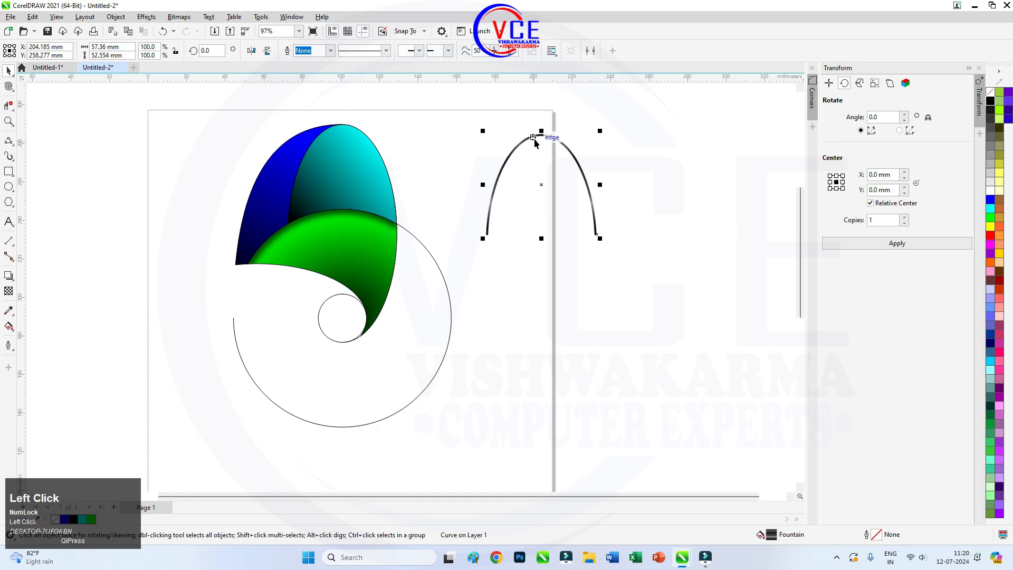
{"action": "left_click_drag", "start_coordinate": [530, 142], "coordinate": [332, 120]}
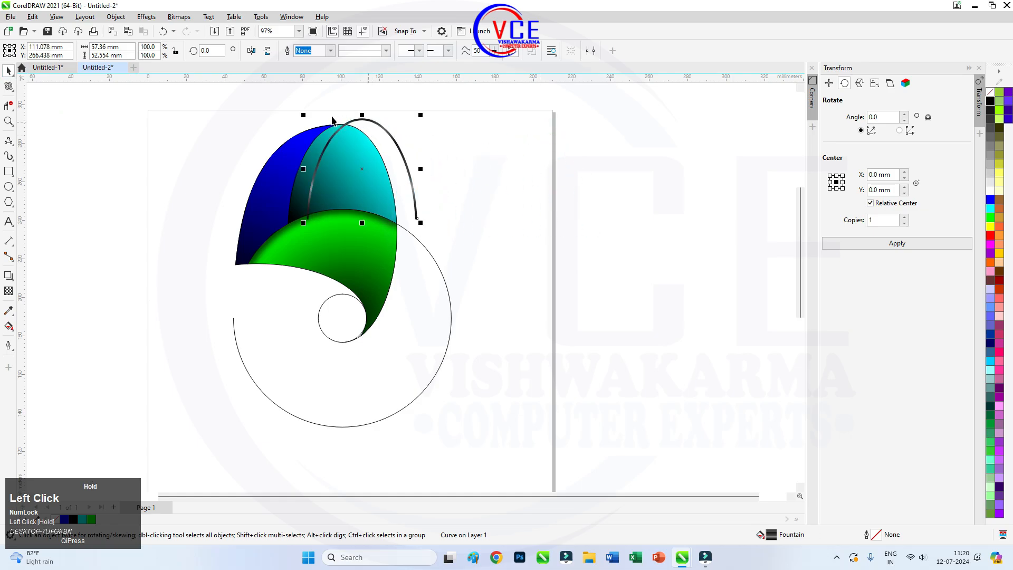
{"action": "scroll", "coordinate": [333, 120], "scroll_direction": "up", "scroll_amount": 5}
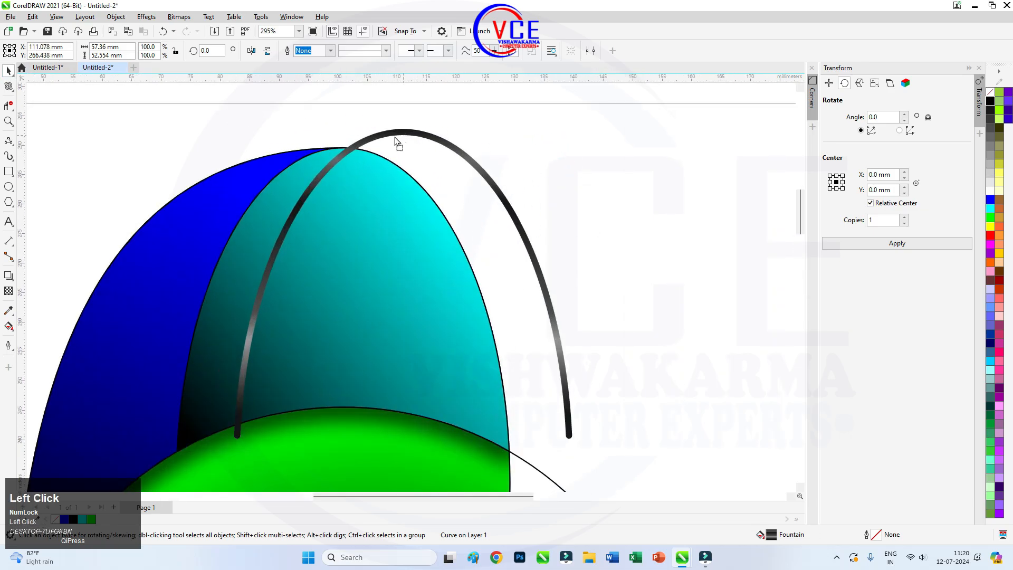
{"action": "left_click_drag", "start_coordinate": [397, 141], "coordinate": [343, 148]}
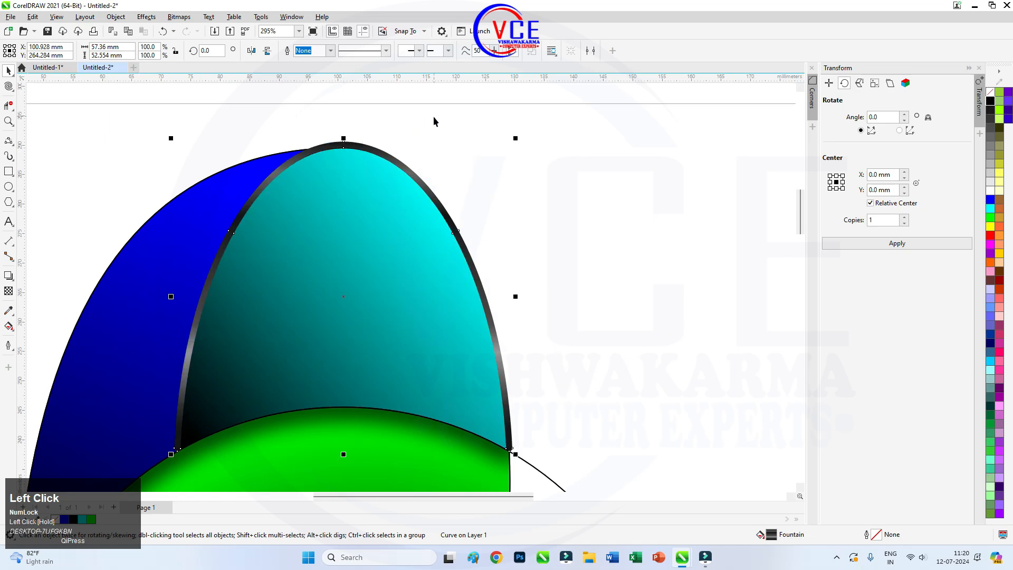
{"action": "key", "text": "Down"}
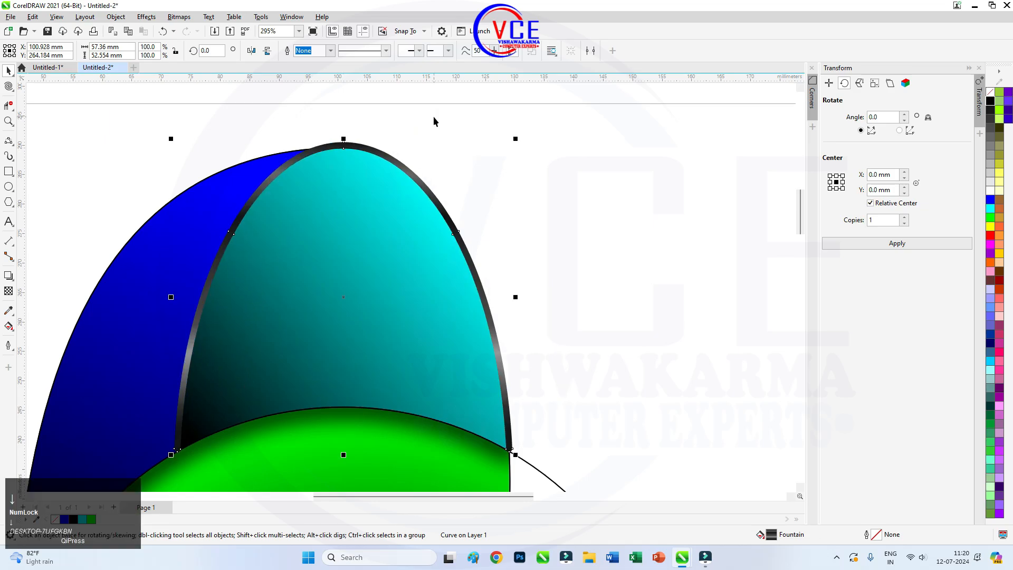
{"action": "left_click", "coordinate": [507, 163]}
{"action": "scroll", "coordinate": [475, 142], "scroll_direction": "down", "scroll_amount": 5}
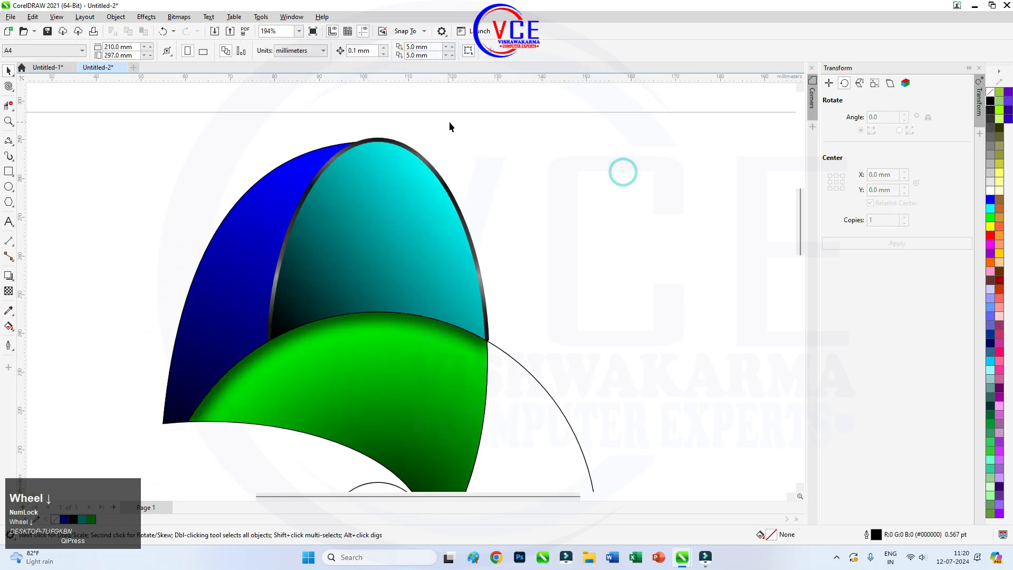
Duplicate the blue petal to the right of the logo and fill the copy with white
{"action": "left_click", "coordinate": [303, 199]}
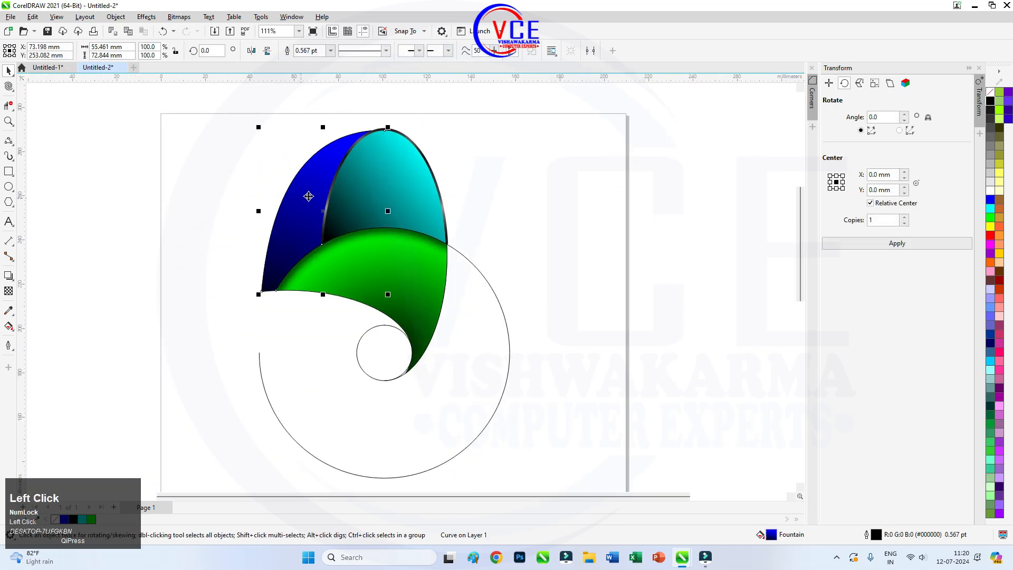
{"action": "left_click_drag", "start_coordinate": [304, 198], "coordinate": [553, 205]}
{"action": "right_click", "coordinate": [554, 204]}
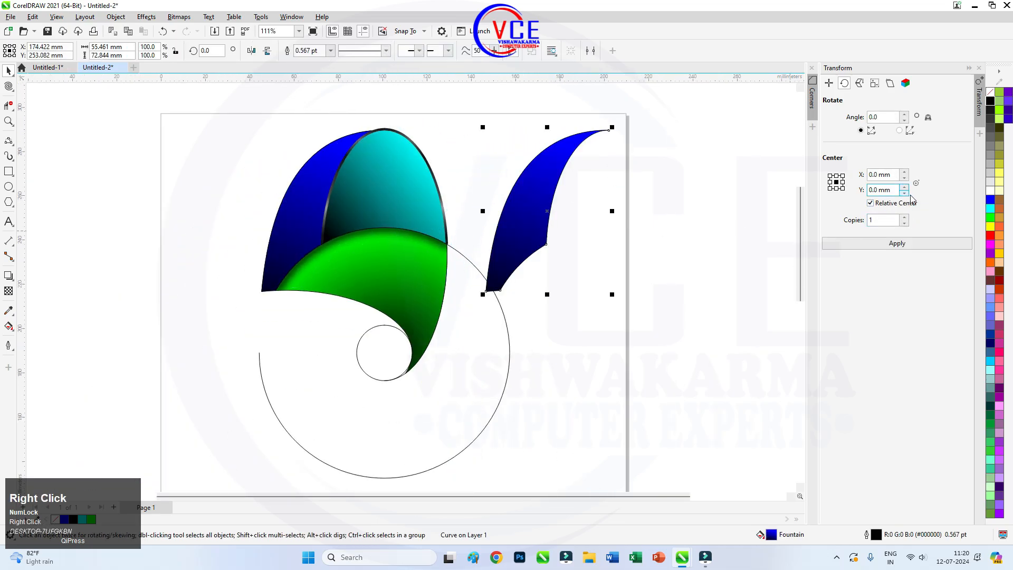
{"action": "left_click", "coordinate": [990, 192]}
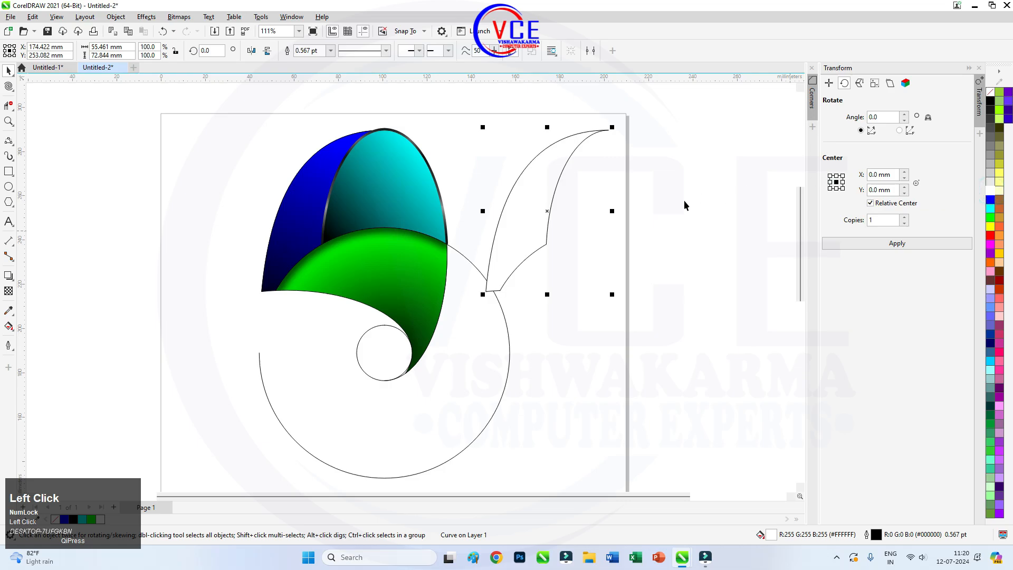
Add a node on the upper outer curve of the white petal copy and delete the node at its pointed tip
{"action": "scroll", "coordinate": [604, 161], "scroll_direction": "up", "scroll_amount": 1}
{"action": "scroll", "coordinate": [603, 161], "scroll_direction": "up", "scroll_amount": 1}
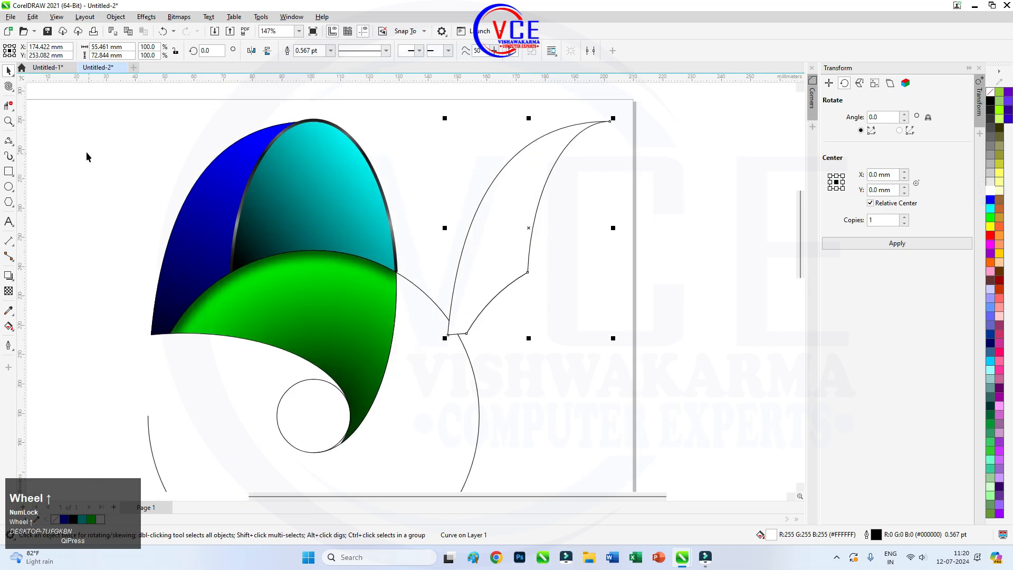
{"action": "left_click", "coordinate": [9, 88]}
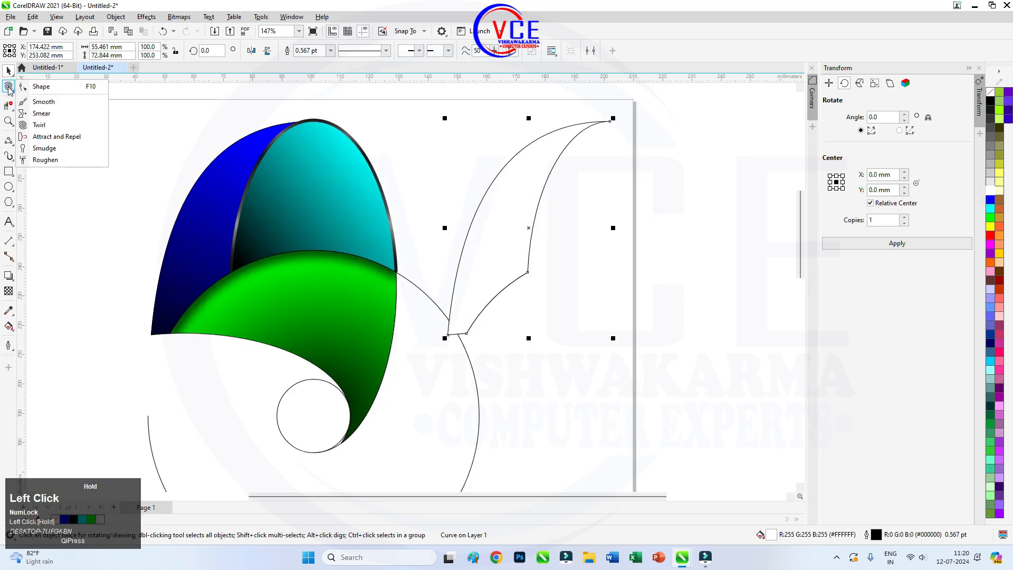
{"action": "left_click", "coordinate": [33, 87]}
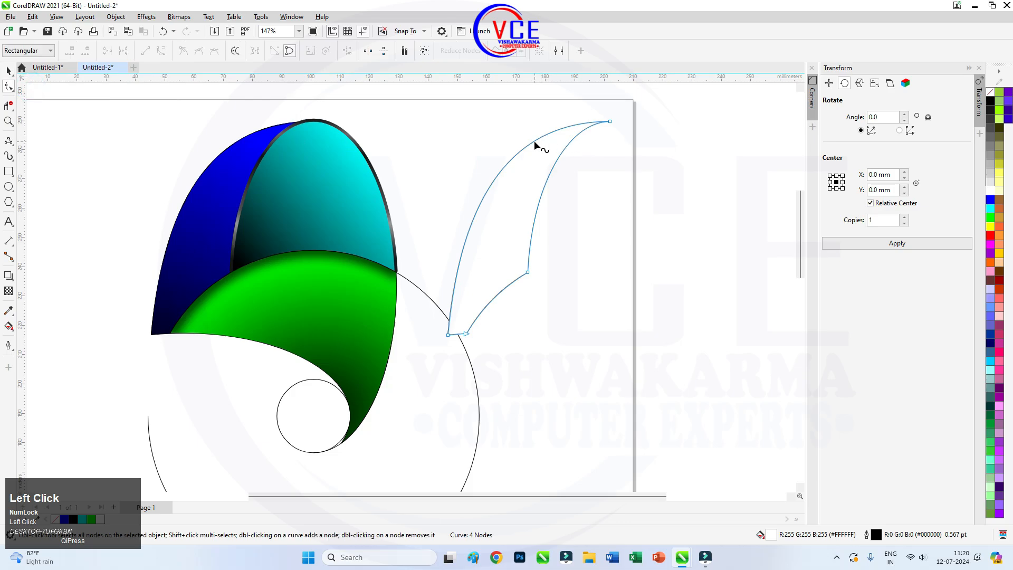
{"action": "double_click", "coordinate": [534, 141]}
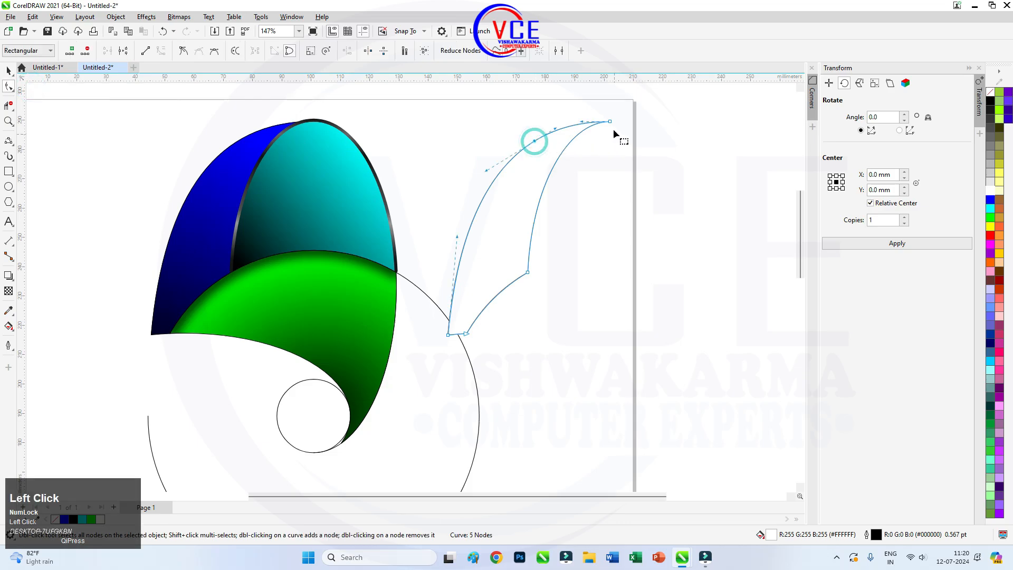
{"action": "left_click_drag", "start_coordinate": [611, 123], "coordinate": [559, 173]}
{"action": "double_click", "coordinate": [560, 173]}
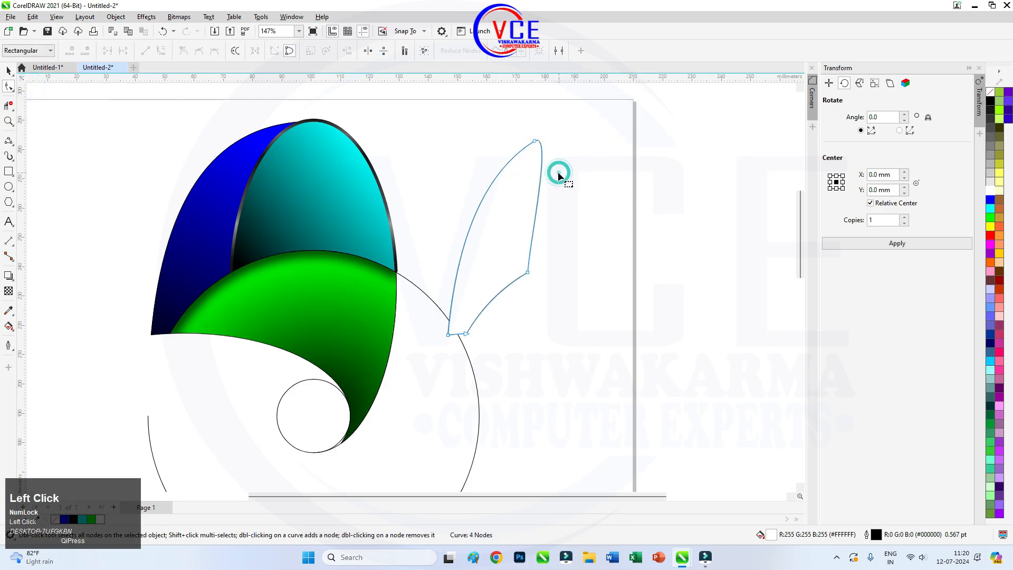
Delete the white shape's lower-right corner node and both bottom nodes, adding one new node midway along its outer left curve
{"action": "double_click", "coordinate": [528, 273]}
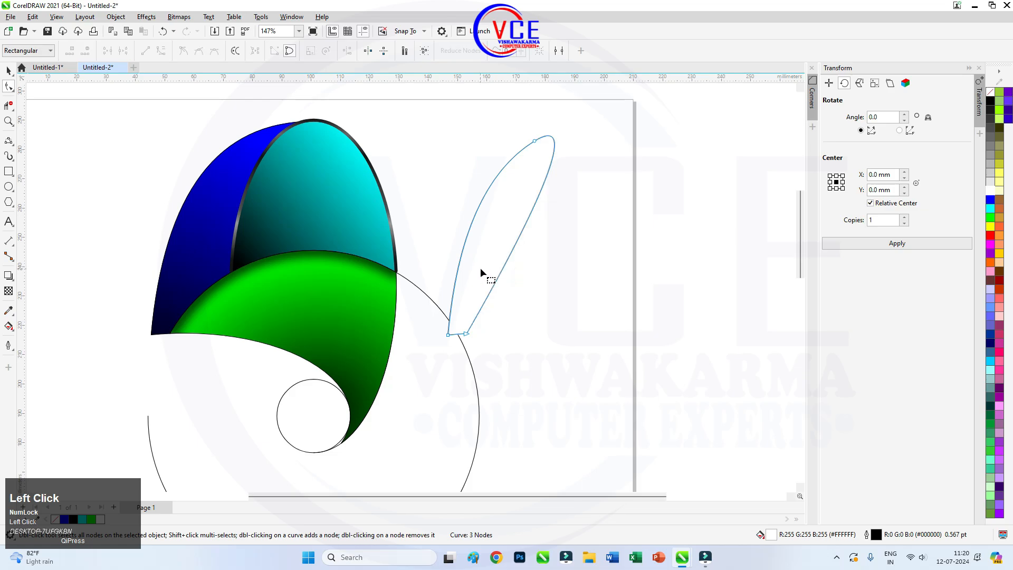
{"action": "double_click", "coordinate": [460, 258]}
{"action": "double_click", "coordinate": [448, 333]}
{"action": "double_click", "coordinate": [466, 334]}
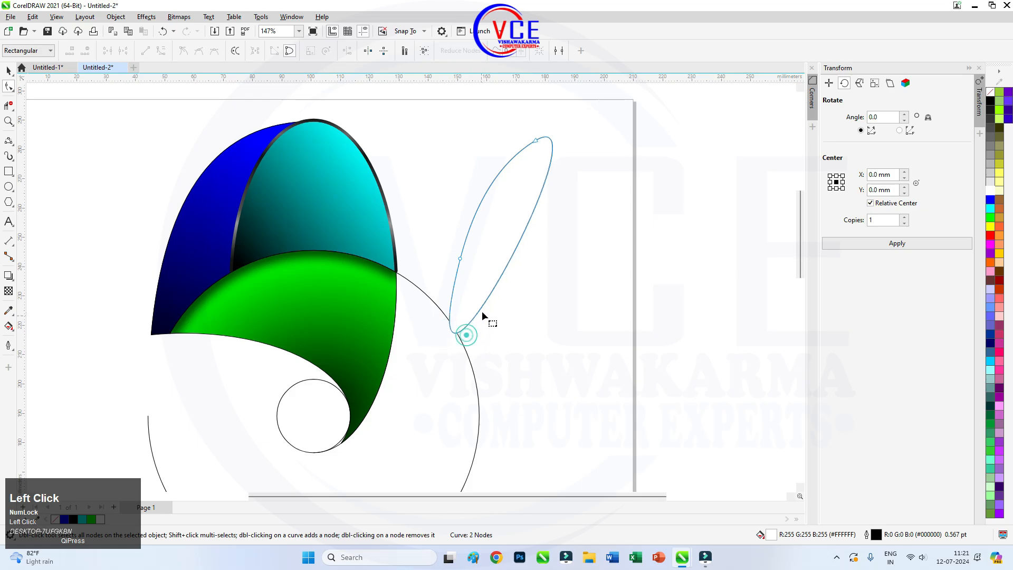
Shorten the lower curve handle of the new left node to make the white shape a slimmer oval, about 33 × 54 mm
{"action": "left_click", "coordinate": [461, 258]}
{"action": "scroll", "coordinate": [490, 180], "scroll_direction": "down", "scroll_amount": 3}
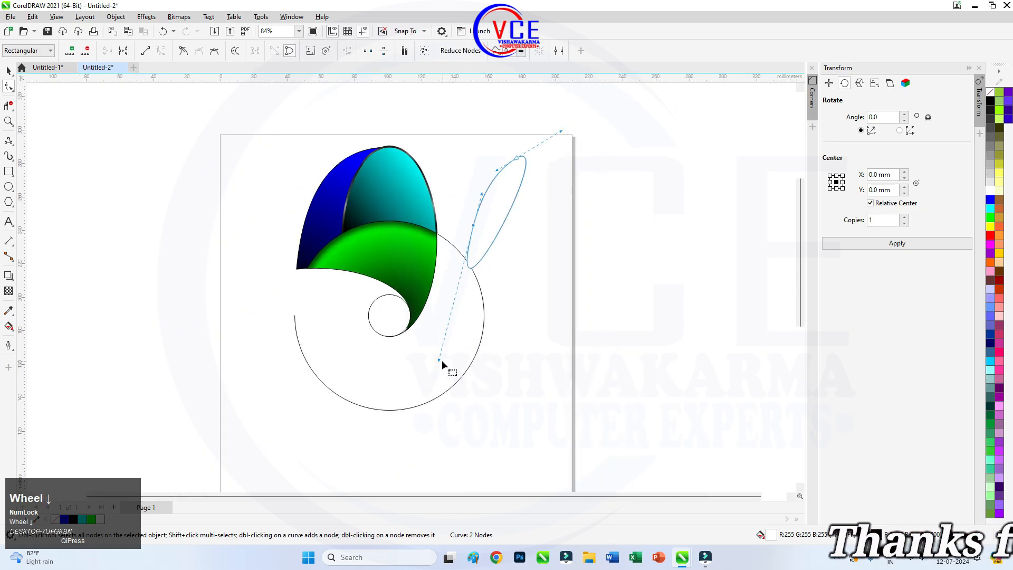
{"action": "left_click_drag", "start_coordinate": [439, 359], "coordinate": [457, 306]}
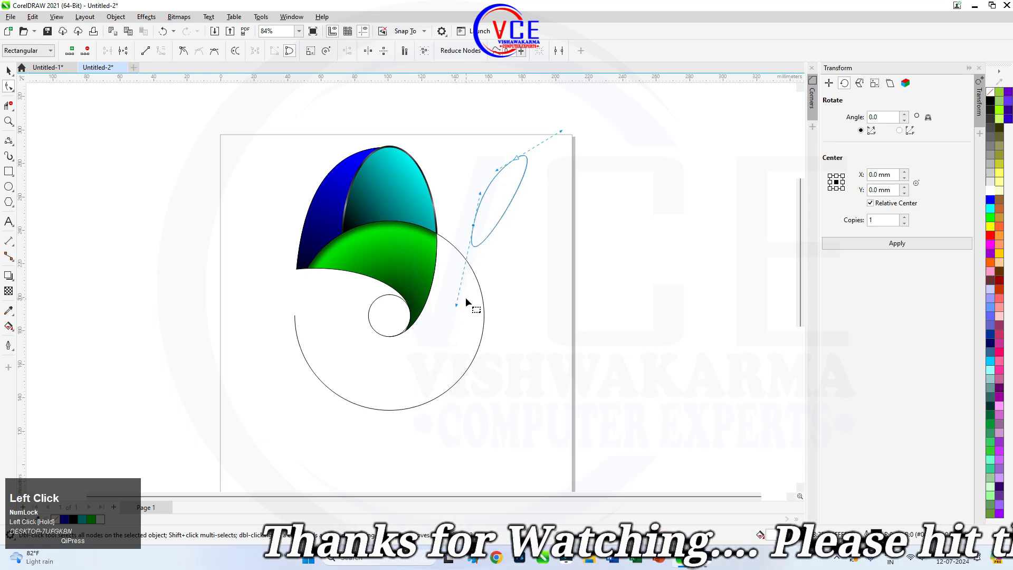
Move the white oval onto the upper part of the blue petal and scale it down to about 20 × 33 mm
{"action": "left_click", "coordinate": [9, 71]}
{"action": "scroll", "coordinate": [475, 148], "scroll_direction": "down", "scroll_amount": 2}
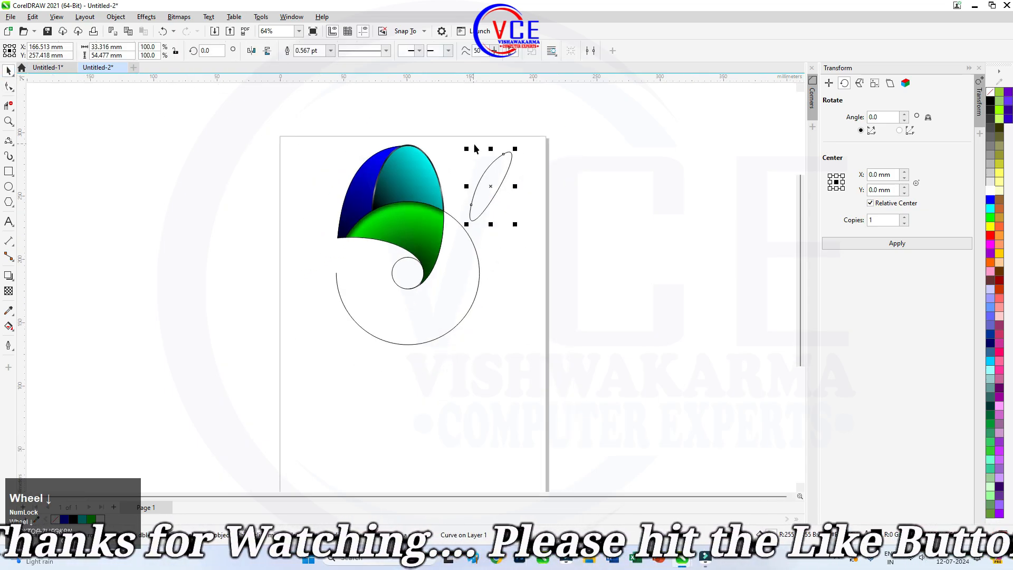
{"action": "left_click_drag", "start_coordinate": [486, 177], "coordinate": [356, 176]}
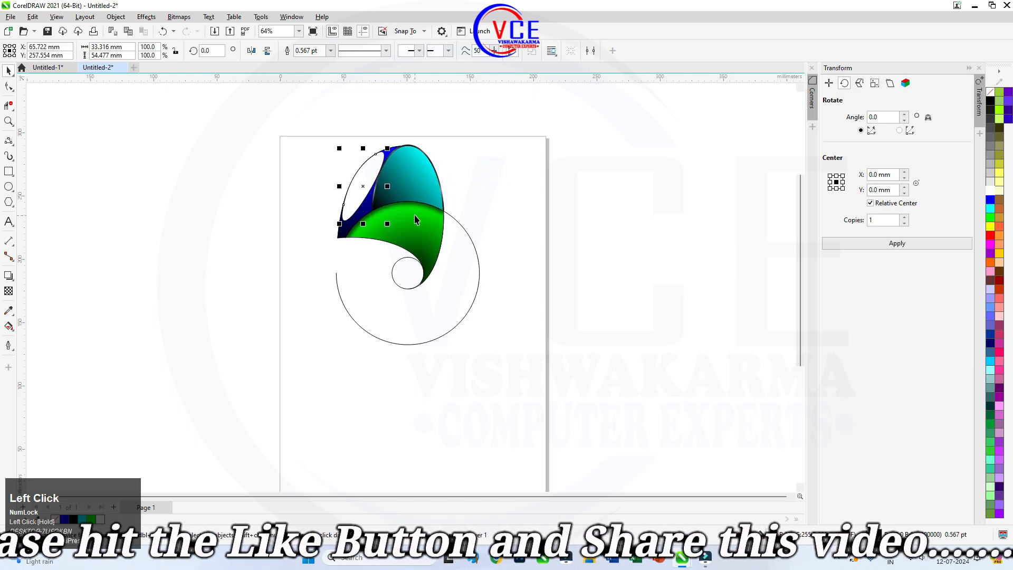
{"action": "scroll", "coordinate": [351, 160], "scroll_direction": "up", "scroll_amount": 2}
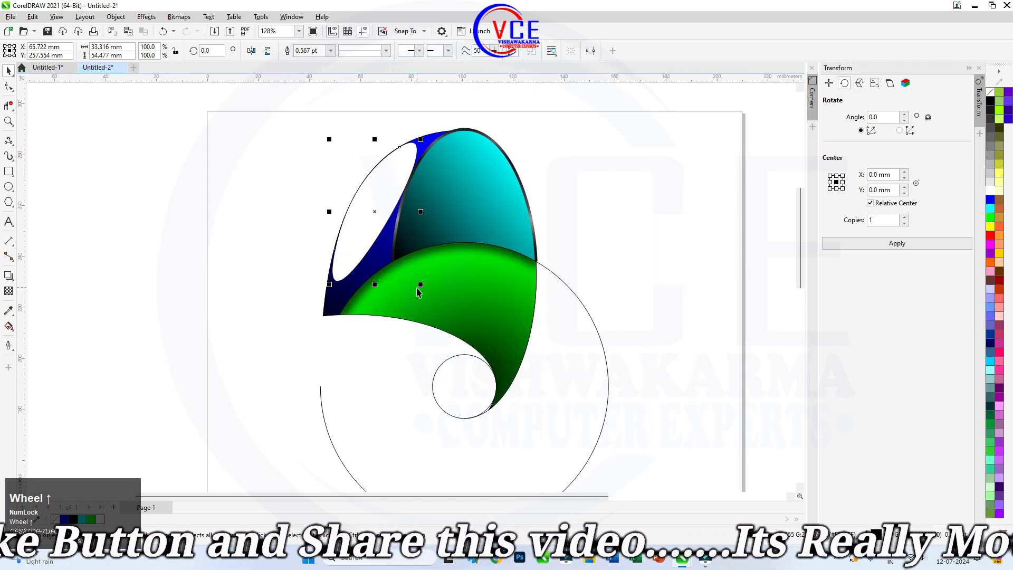
{"action": "left_click_drag", "start_coordinate": [420, 285], "coordinate": [374, 191]}
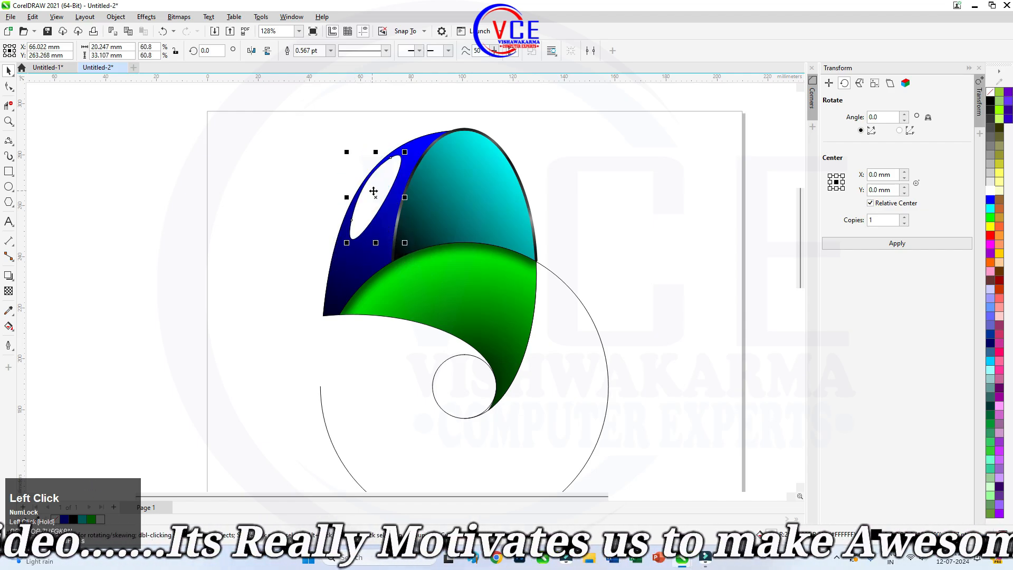
{"action": "scroll", "coordinate": [369, 179], "scroll_direction": "up", "scroll_amount": 2}
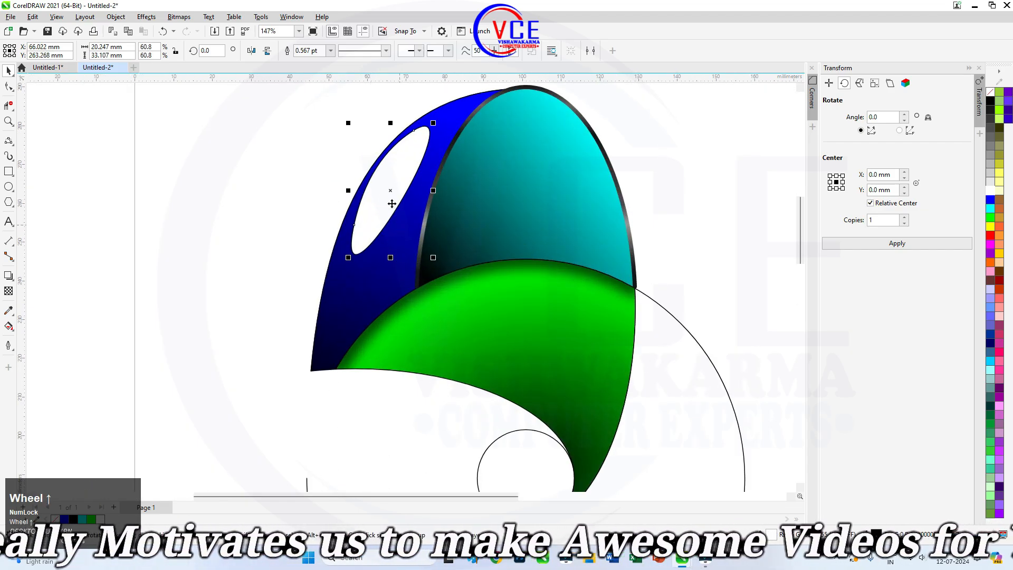